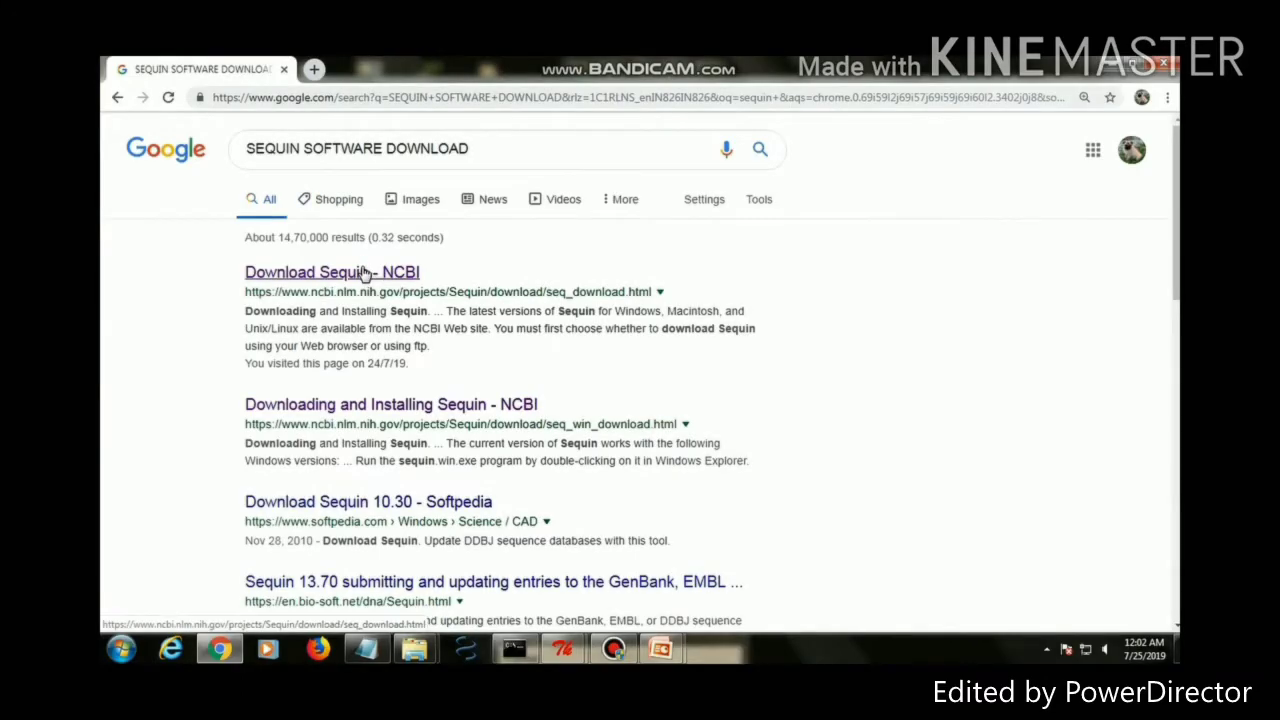
Download the Windows Sequin installer, sequin.win.exe, from the NCBI Sequin download page
{"action": "left_click", "coordinate": [361, 268]}
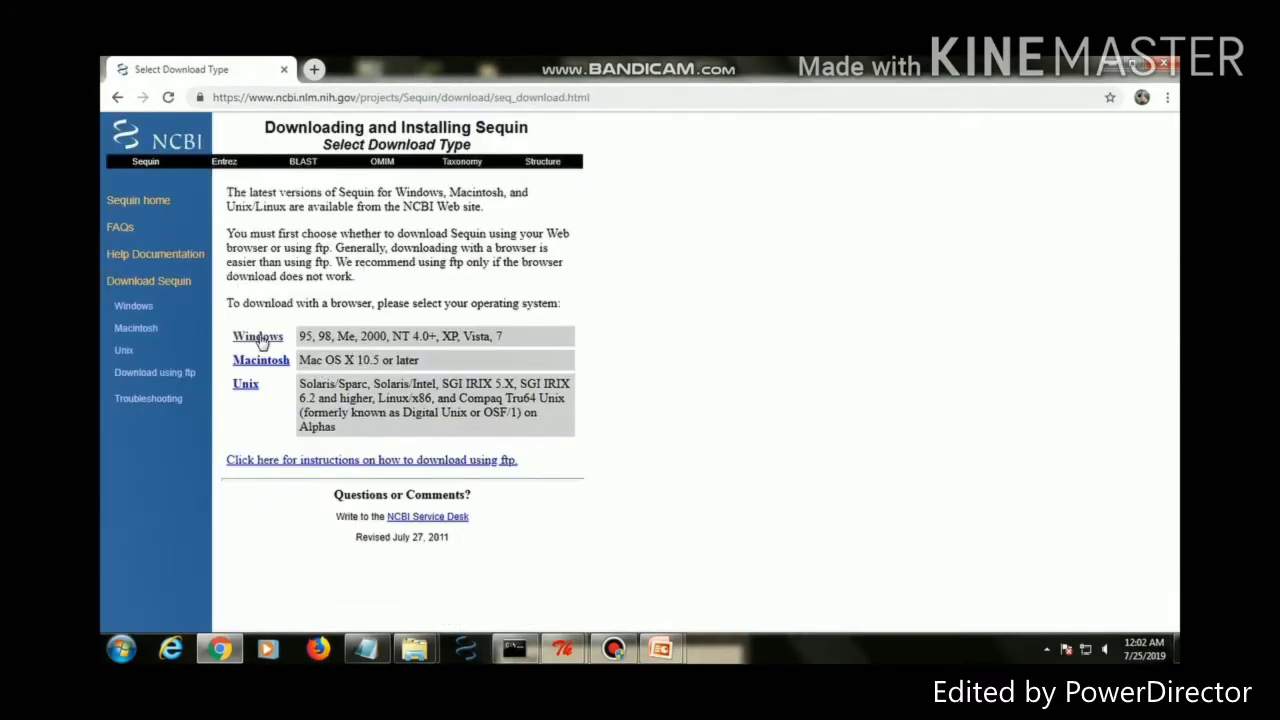
{"action": "left_click", "coordinate": [258, 336]}
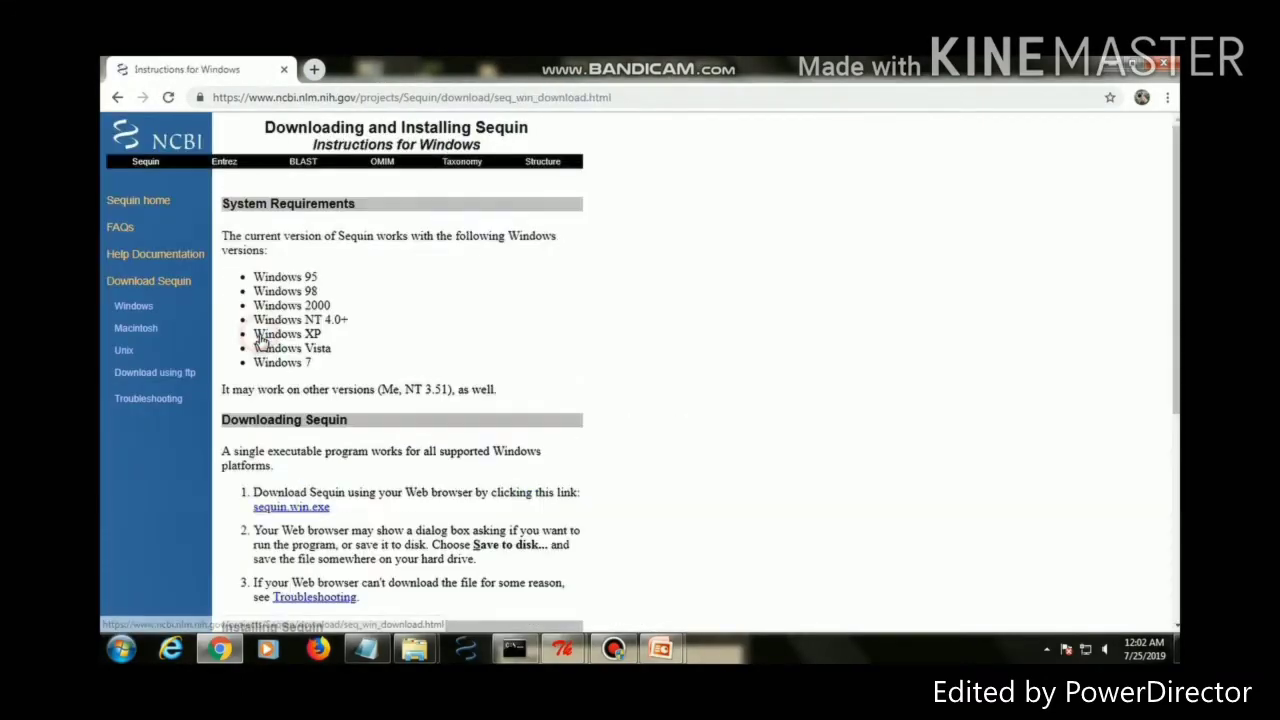
{"action": "left_click", "coordinate": [287, 510]}
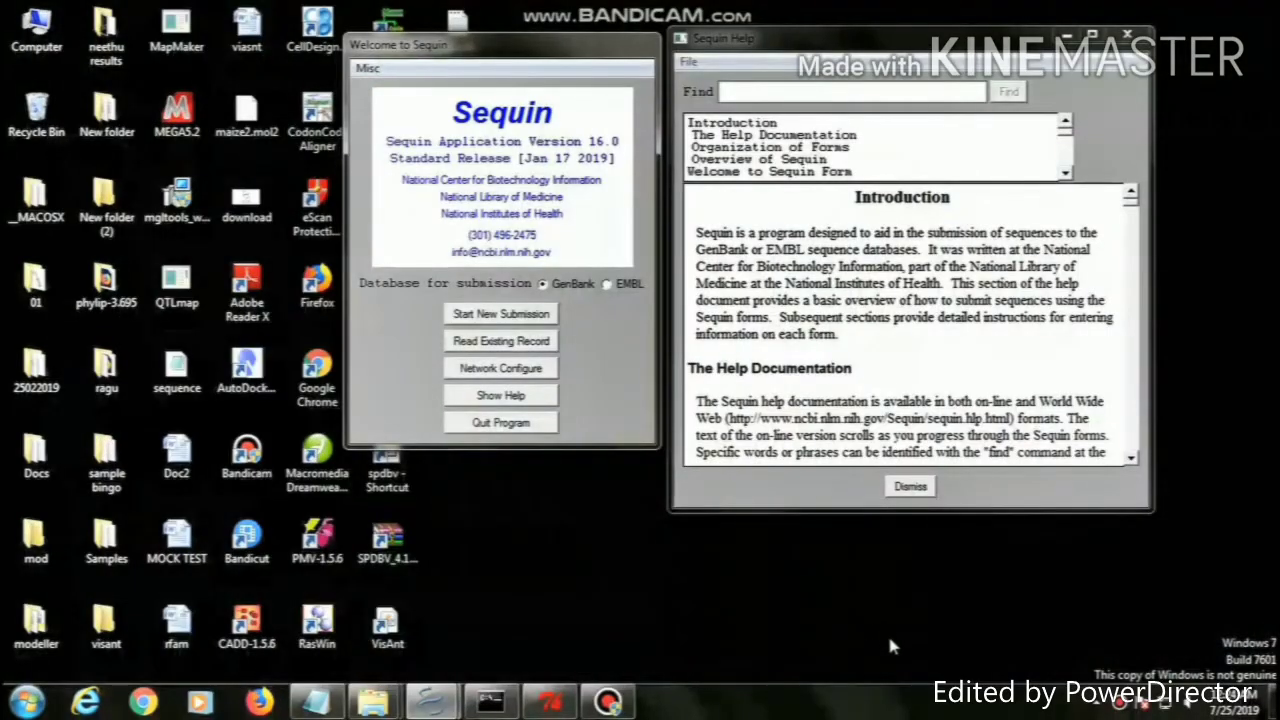
Start a new Sequin submission and enter the HIV genome manuscript title
{"action": "left_click", "coordinate": [501, 313]}
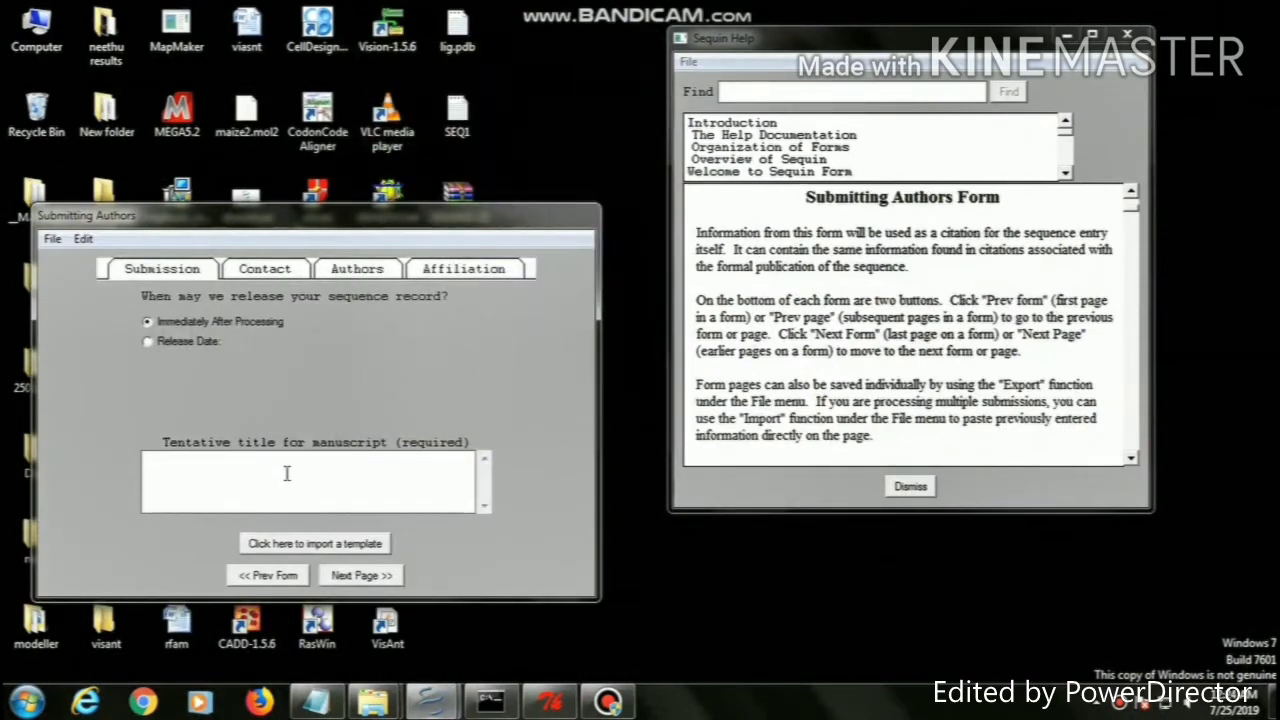
{"action": "left_click", "coordinate": [286, 474]}
{"action": "type", "text": "B"}
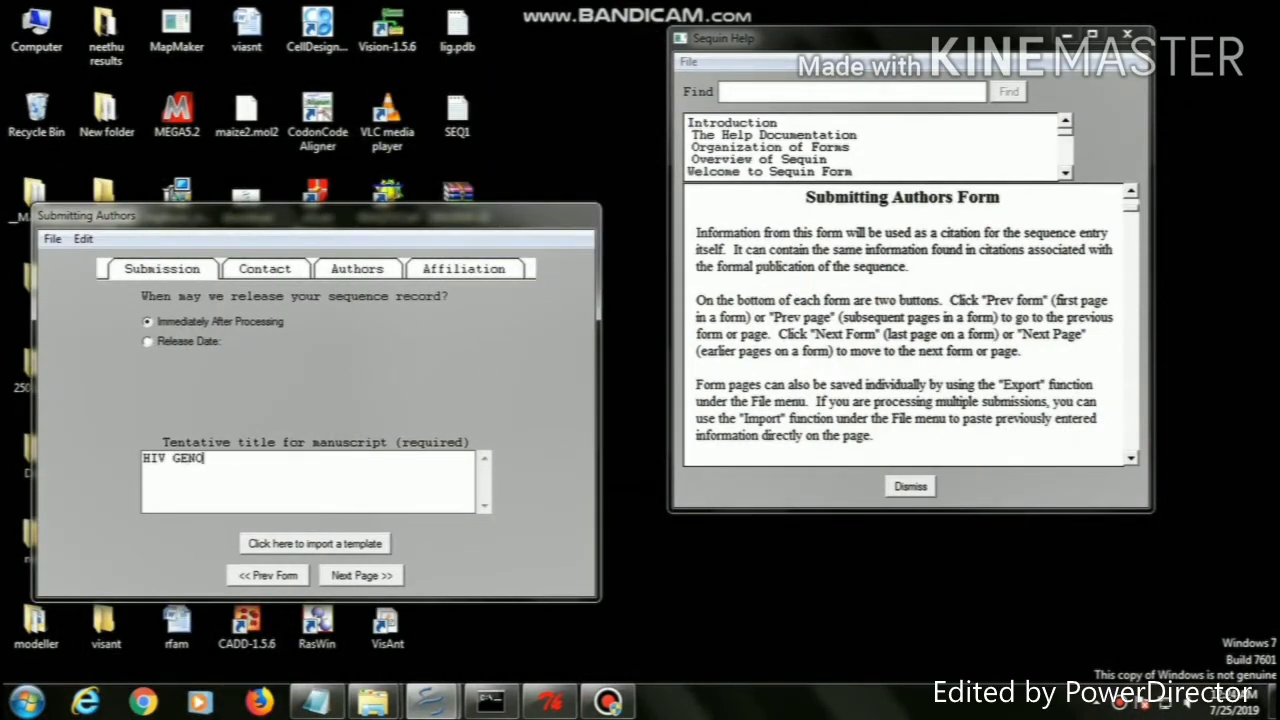
Fill in the contact's first and last name, phone, fax and e-mail address
{"action": "left_click", "coordinate": [372, 578]}
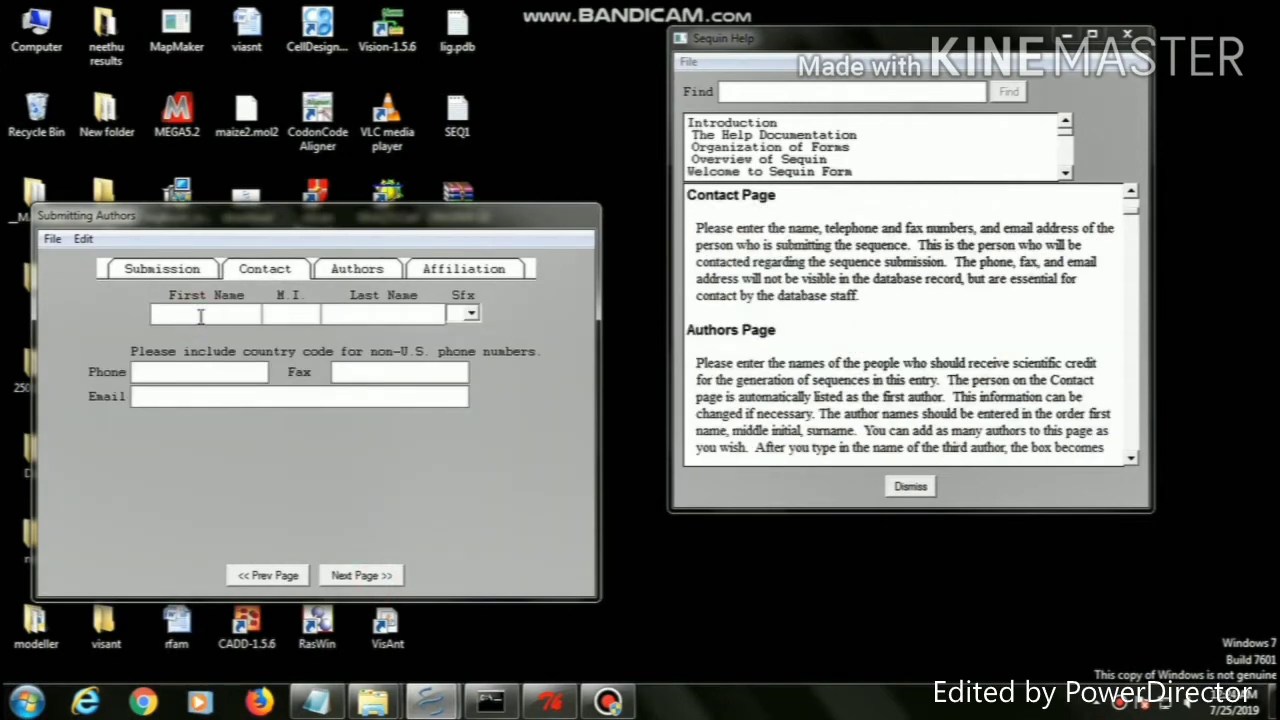
{"action": "left_click", "coordinate": [347, 318]}
{"action": "type", "text": "M"}
{"action": "left_click", "coordinate": [217, 378]}
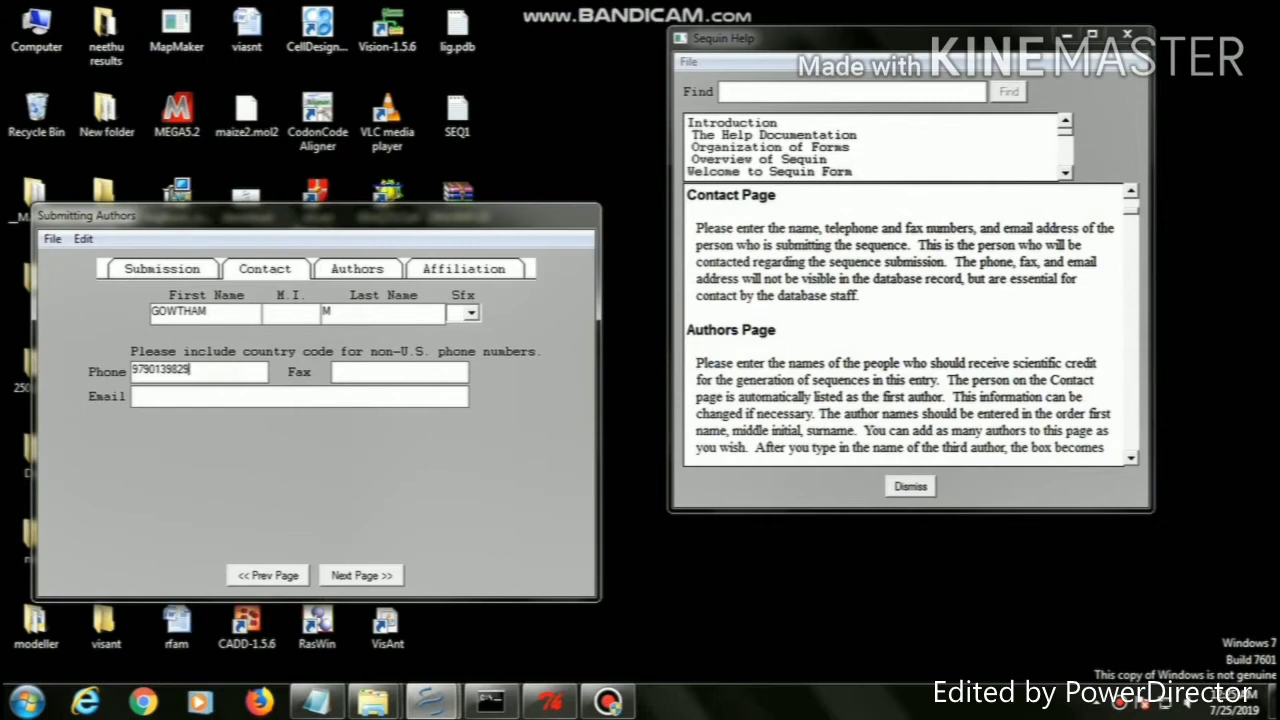
{"action": "left_click", "coordinate": [367, 372]}
{"action": "type", "text": "042256"}
{"action": "left_click", "coordinate": [303, 400]}
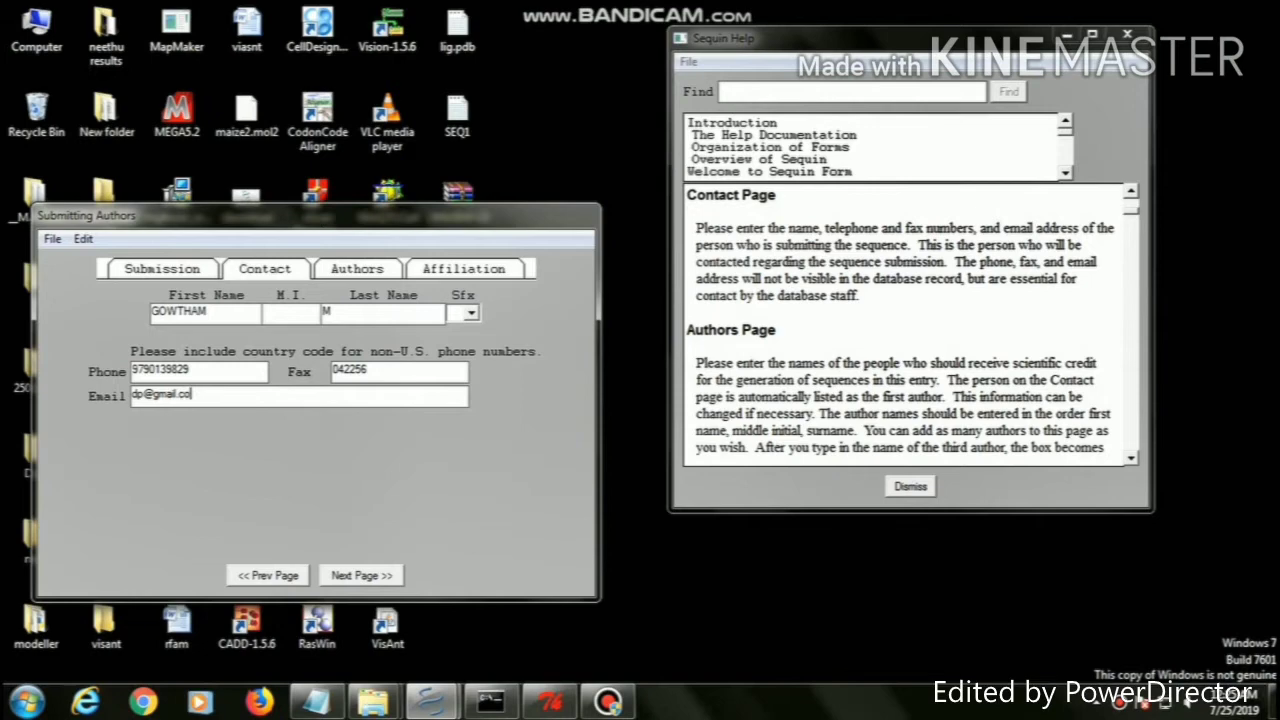
Confirm the author list and enter the affiliation's institution and department
{"action": "left_click", "coordinate": [355, 573]}
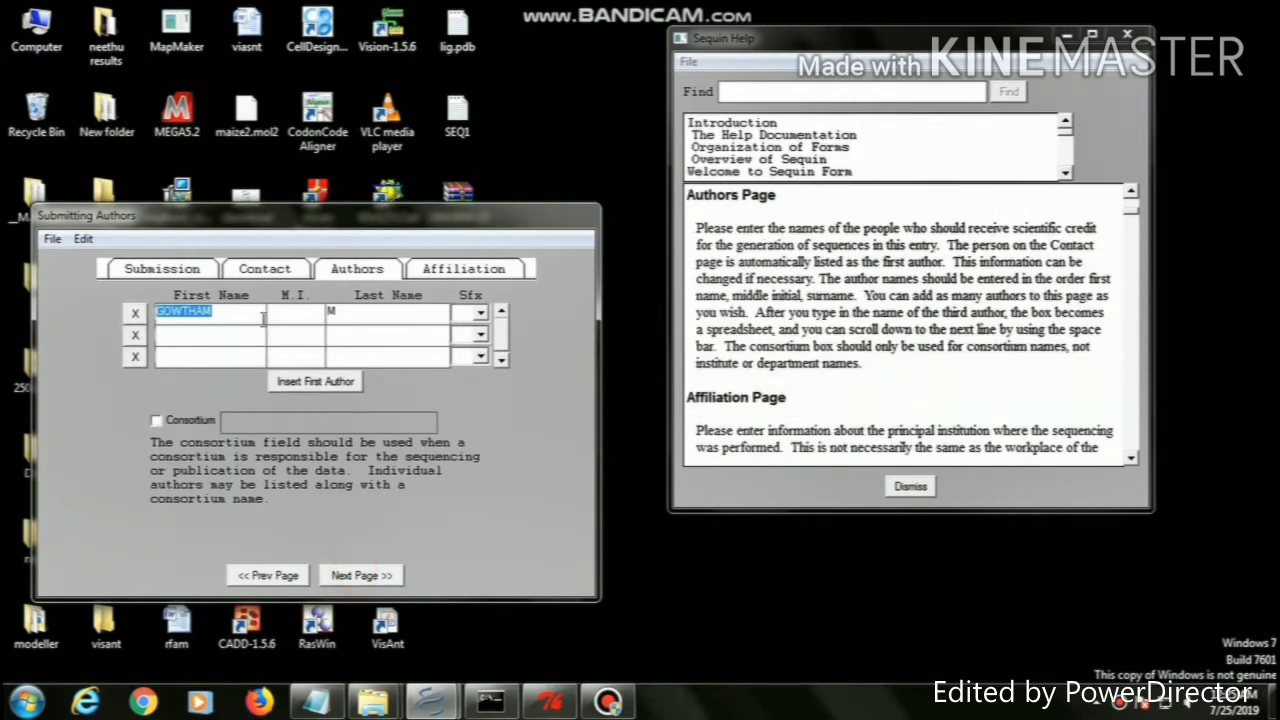
{"action": "left_click", "coordinate": [381, 576]}
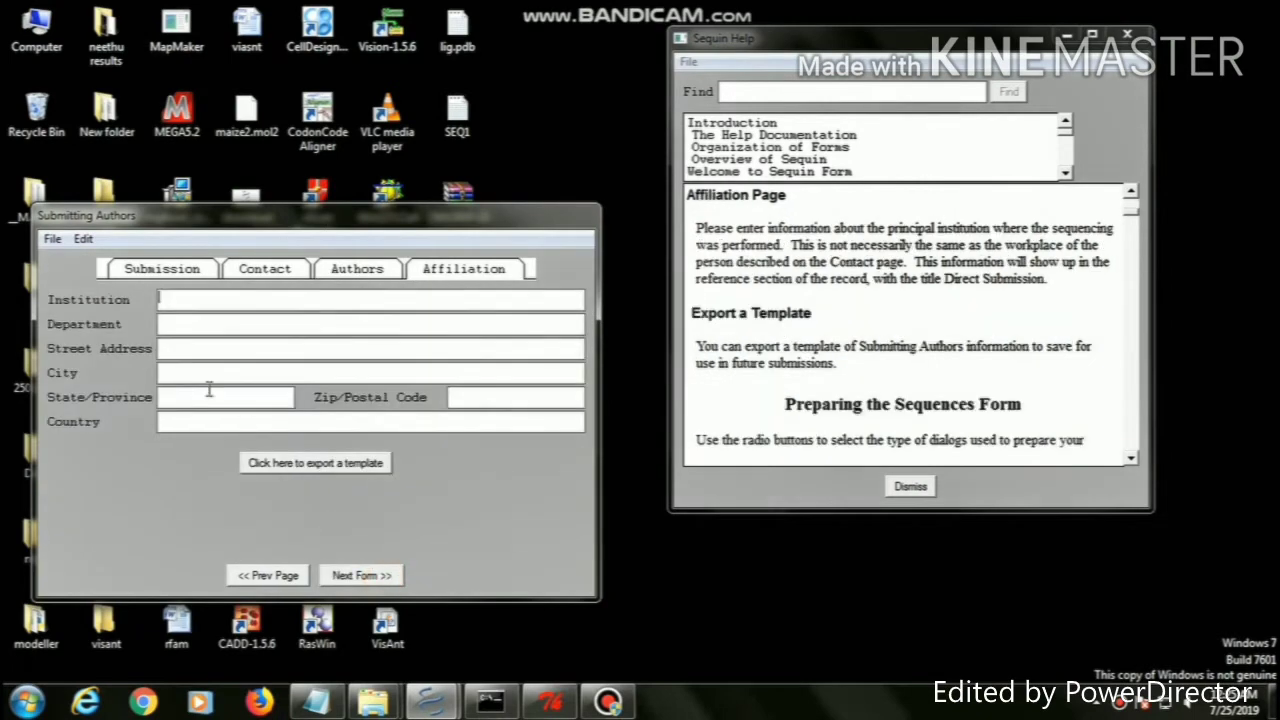
{"action": "type", "text": "TNAU"}
{"action": "left_click", "coordinate": [213, 329]}
{"action": "type", "text": "DPMB&B"}
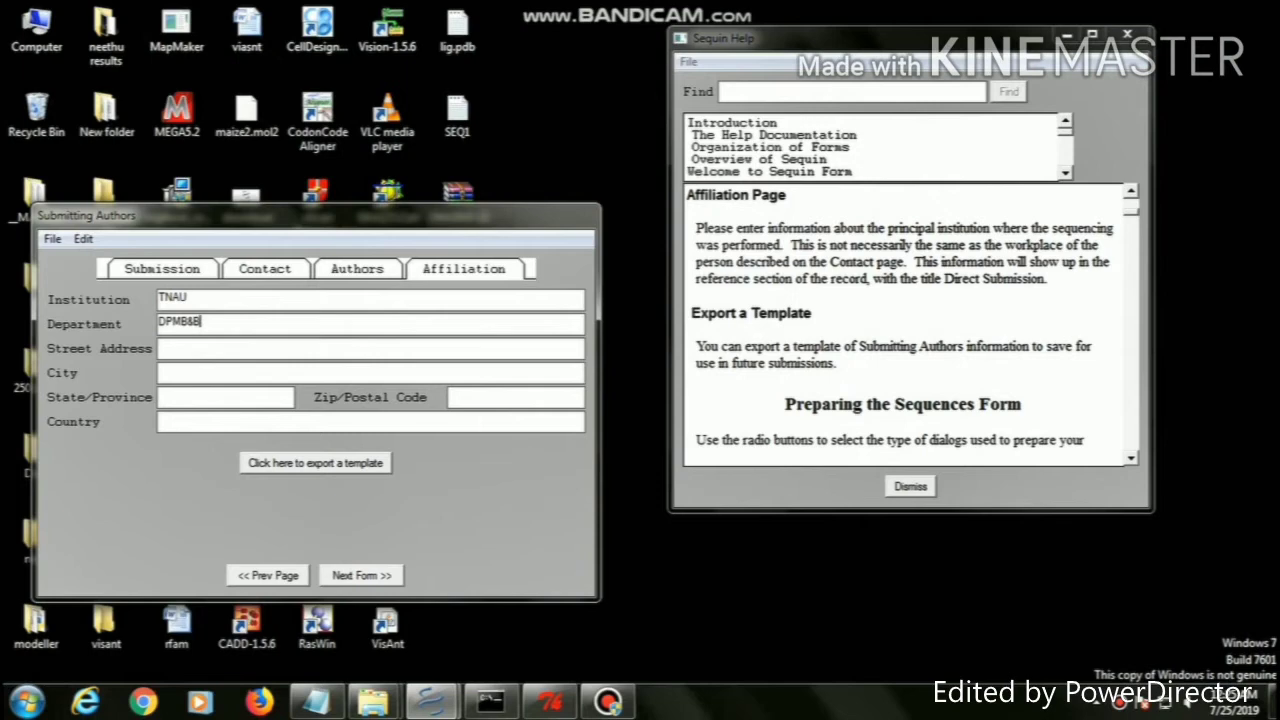
Complete the affiliation's address fields: city, state, country and postal code
{"action": "left_click", "coordinate": [215, 344]}
{"action": "left_click", "coordinate": [219, 375]}
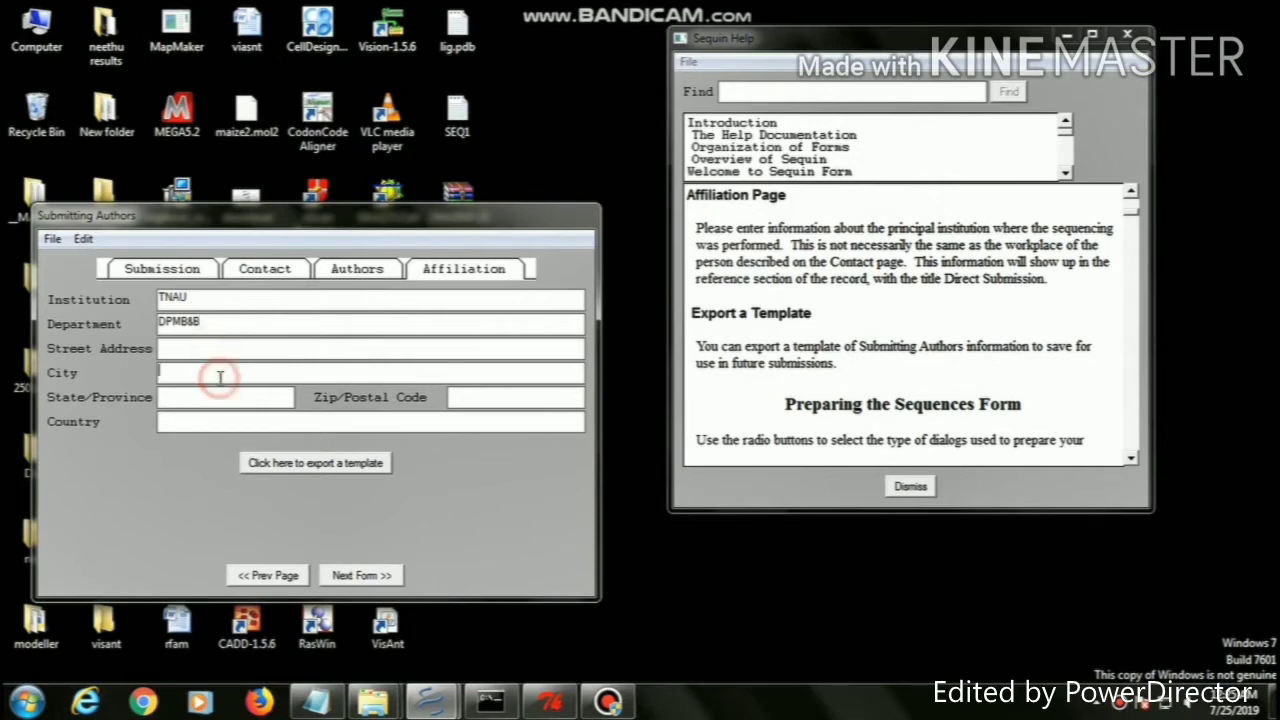
{"action": "type", "text": "CBE"}
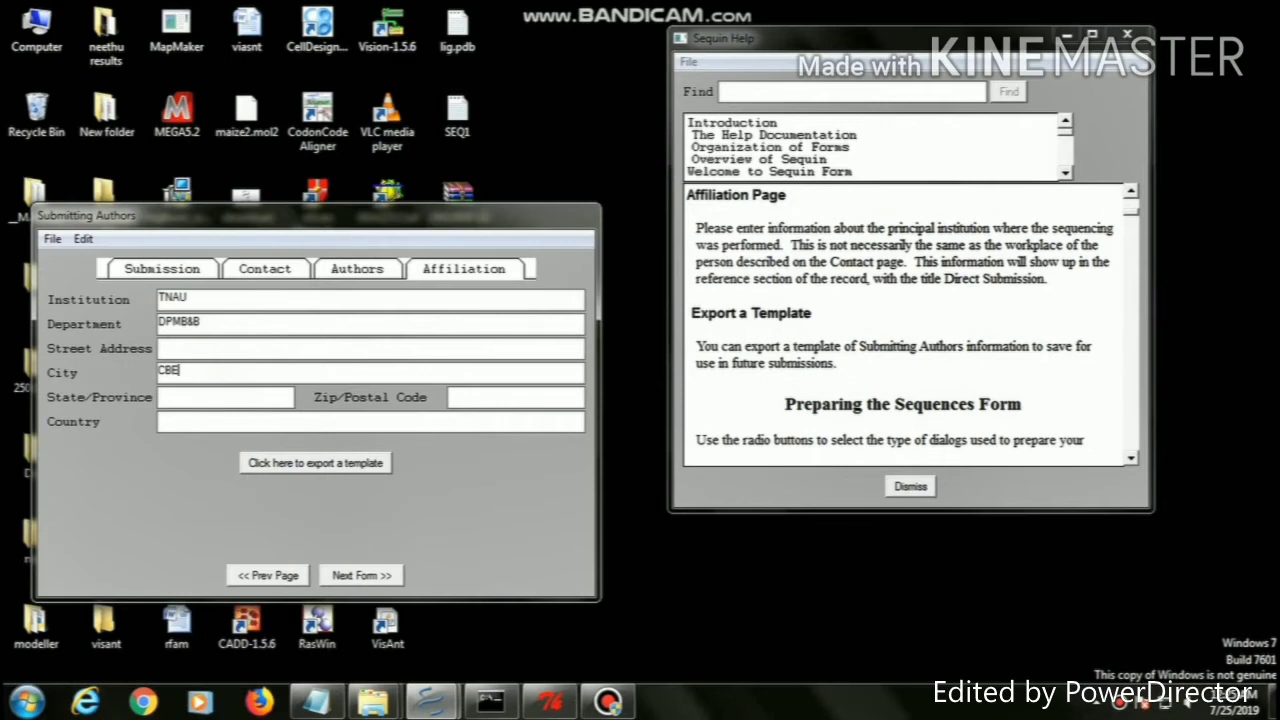
{"action": "left_click", "coordinate": [233, 397]}
{"action": "type", "text": "TAMILNADU"}
{"action": "left_click", "coordinate": [248, 421]}
{"action": "left_click", "coordinate": [466, 397]}
{"action": "type", "text": "64"}
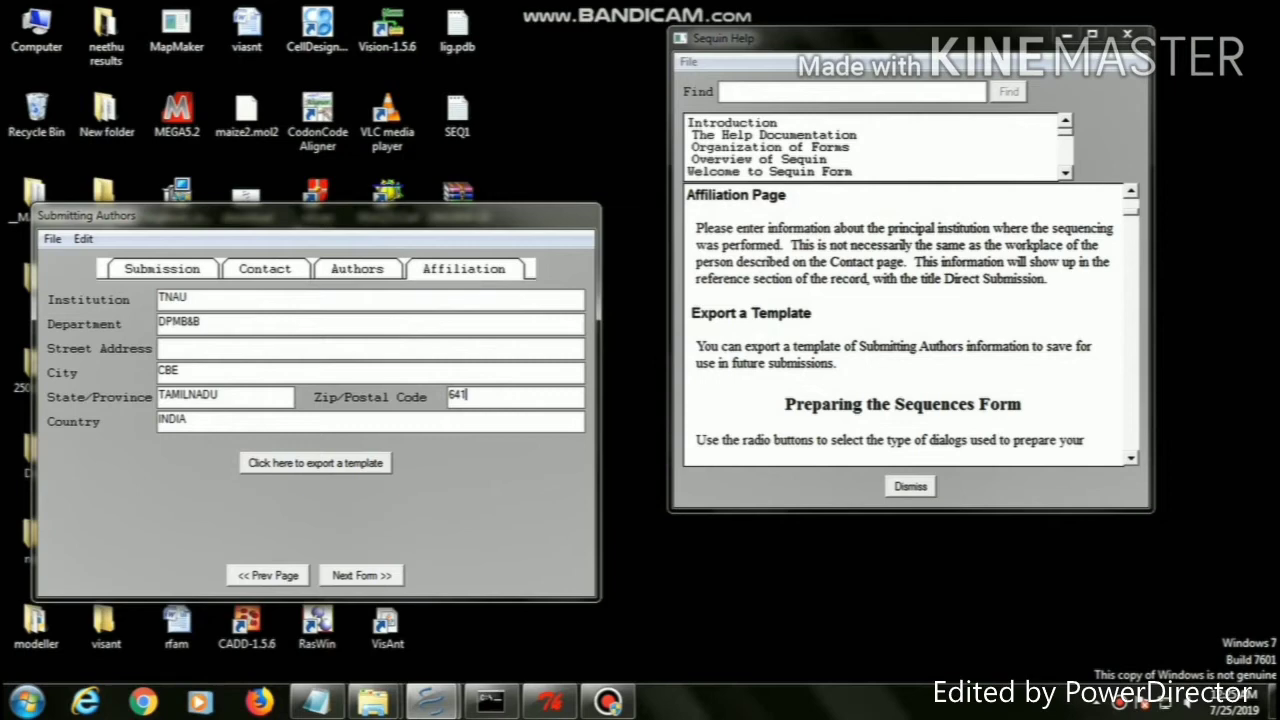
{"action": "type", "text": "1003"}
{"action": "left_click", "coordinate": [357, 577]}
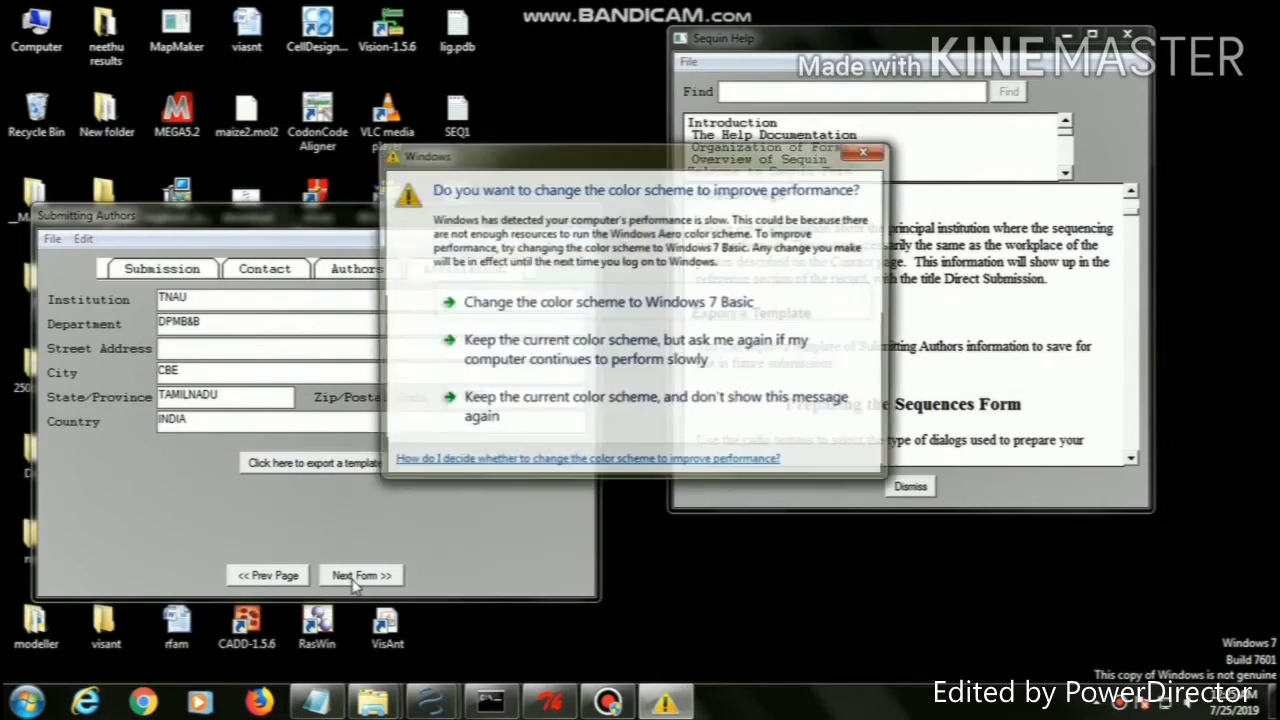
Use the normal submission dialog with a single sequence in FASTA format as an original submission
{"action": "left_click", "coordinate": [866, 150]}
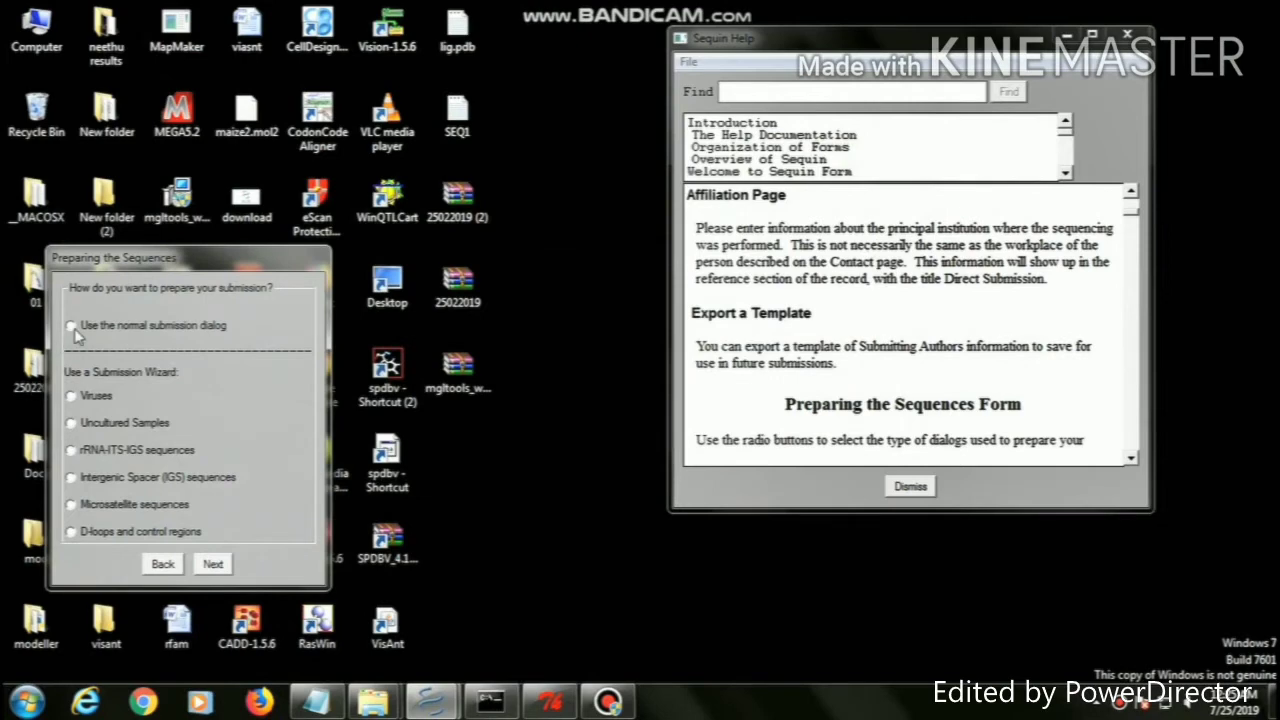
{"action": "left_click", "coordinate": [74, 330]}
{"action": "left_click", "coordinate": [210, 566]}
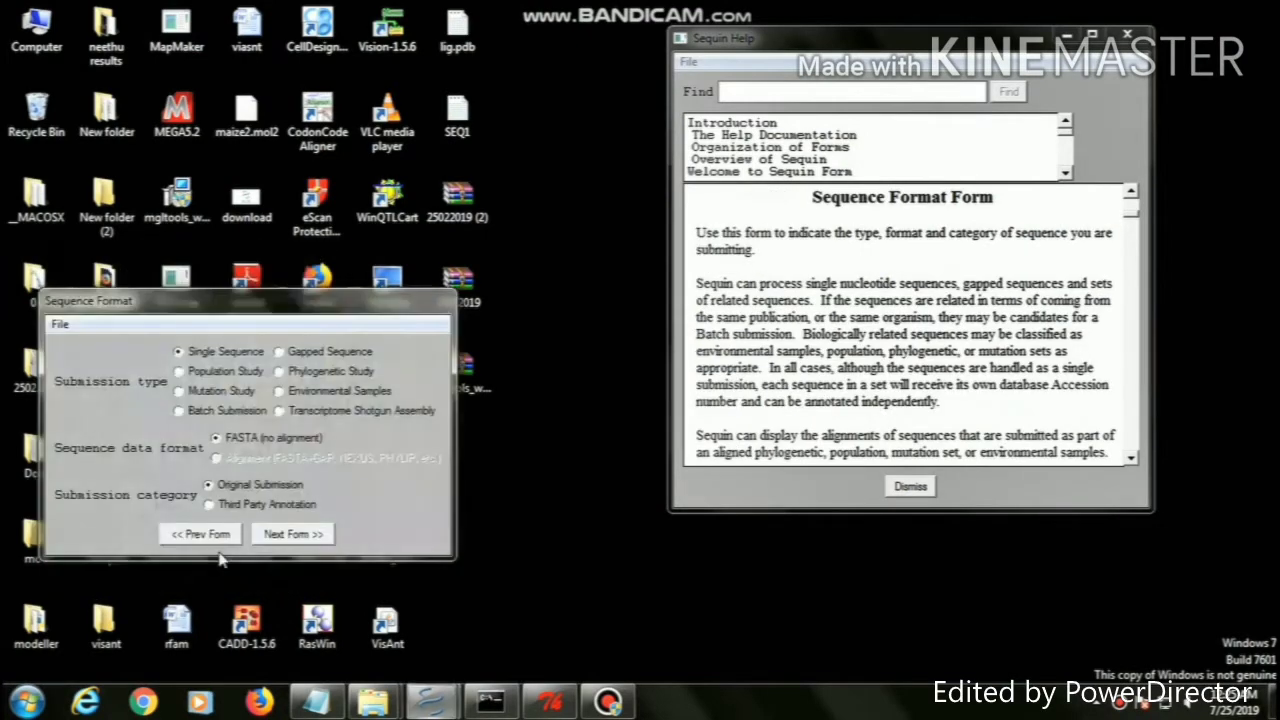
{"action": "left_click_drag", "start_coordinate": [225, 304], "coordinate": [437, 136]}
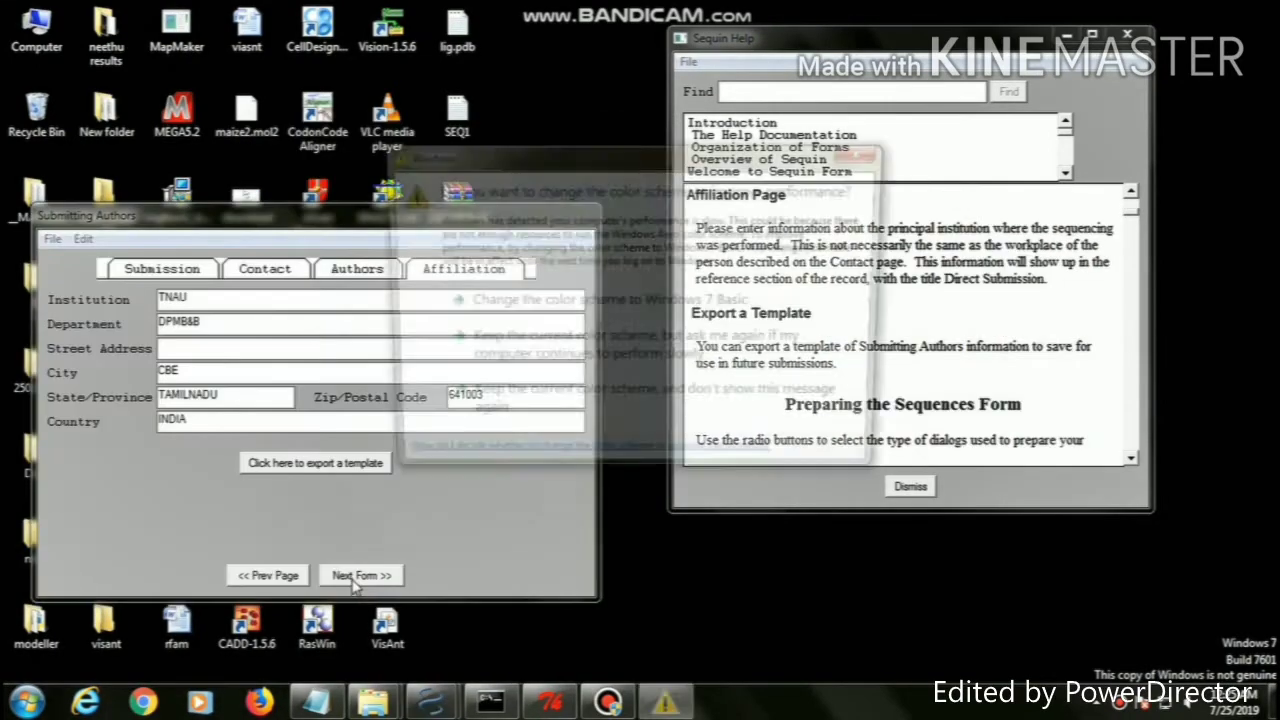
{"action": "left_click", "coordinate": [358, 576]}
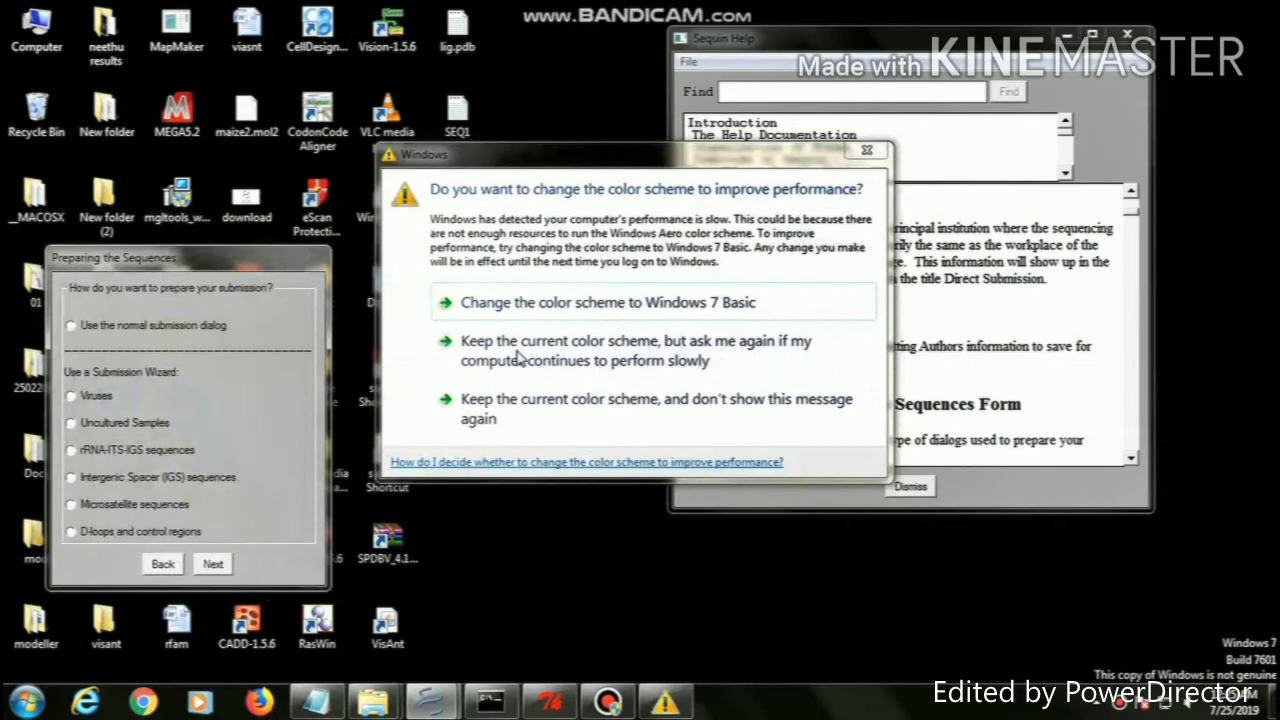
{"action": "left_click", "coordinate": [866, 151]}
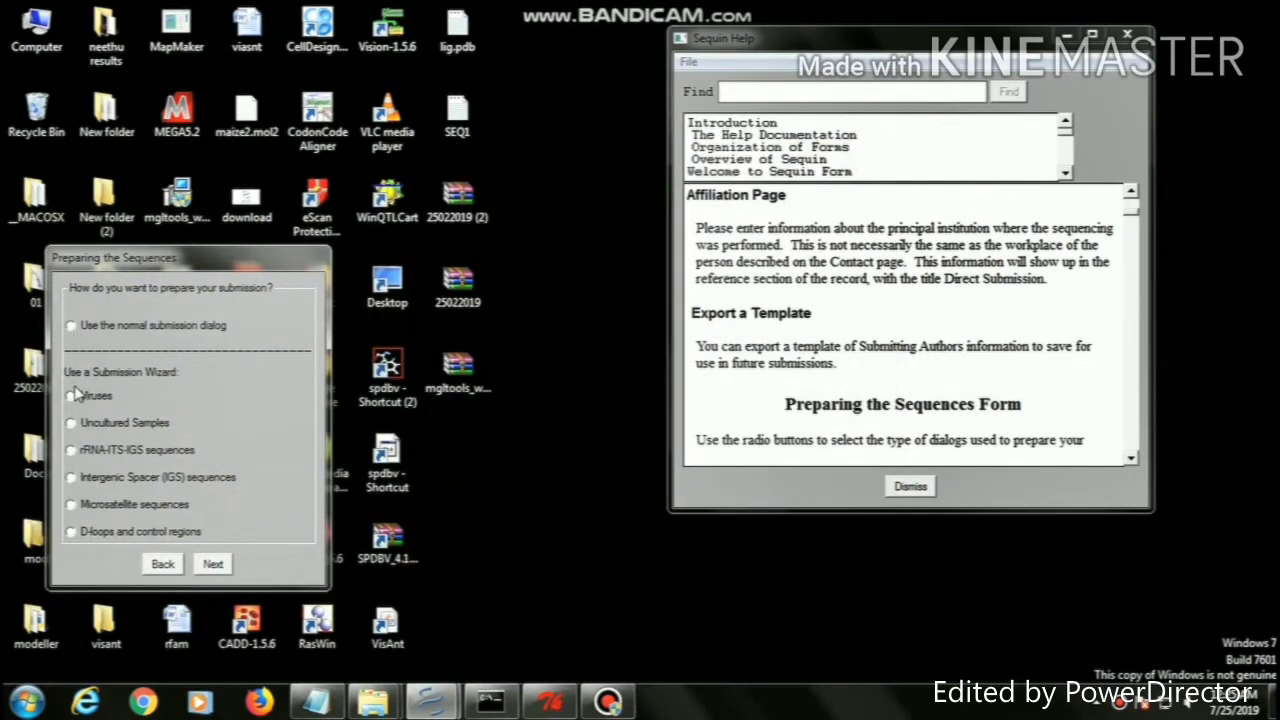
{"action": "left_click", "coordinate": [72, 327]}
{"action": "left_click", "coordinate": [211, 564]}
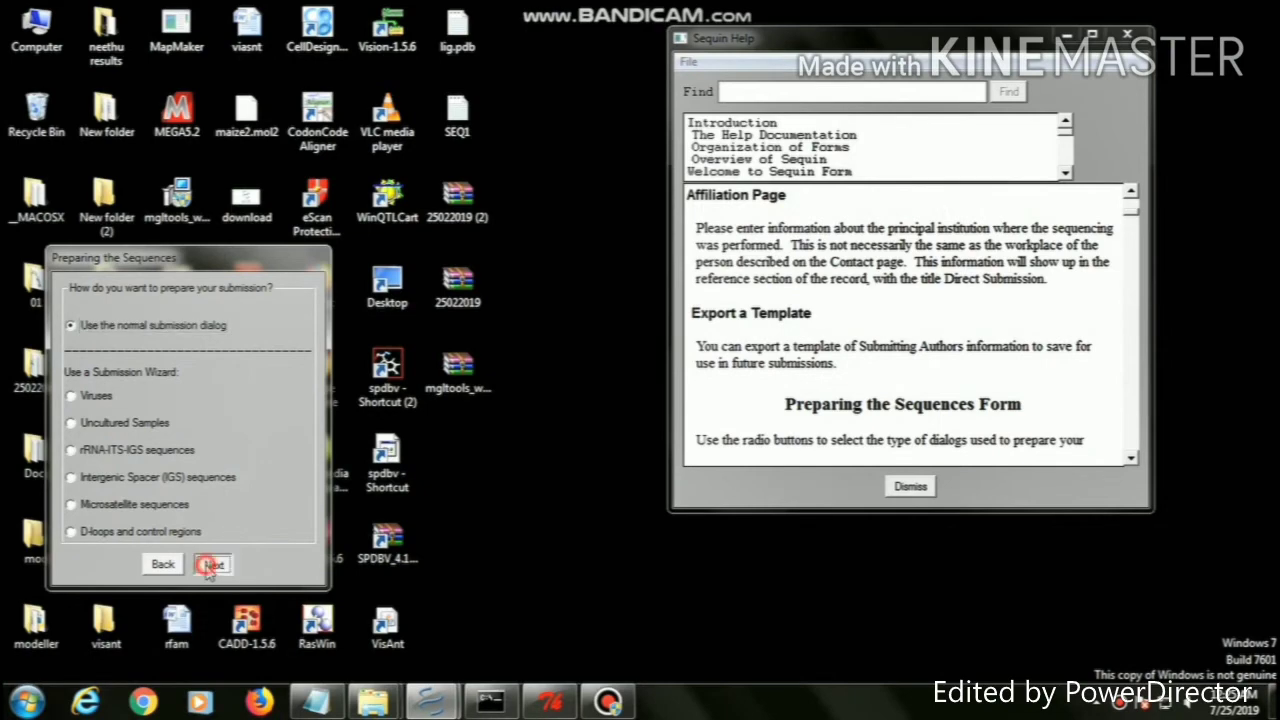
{"action": "left_click_drag", "start_coordinate": [225, 312], "coordinate": [439, 144]}
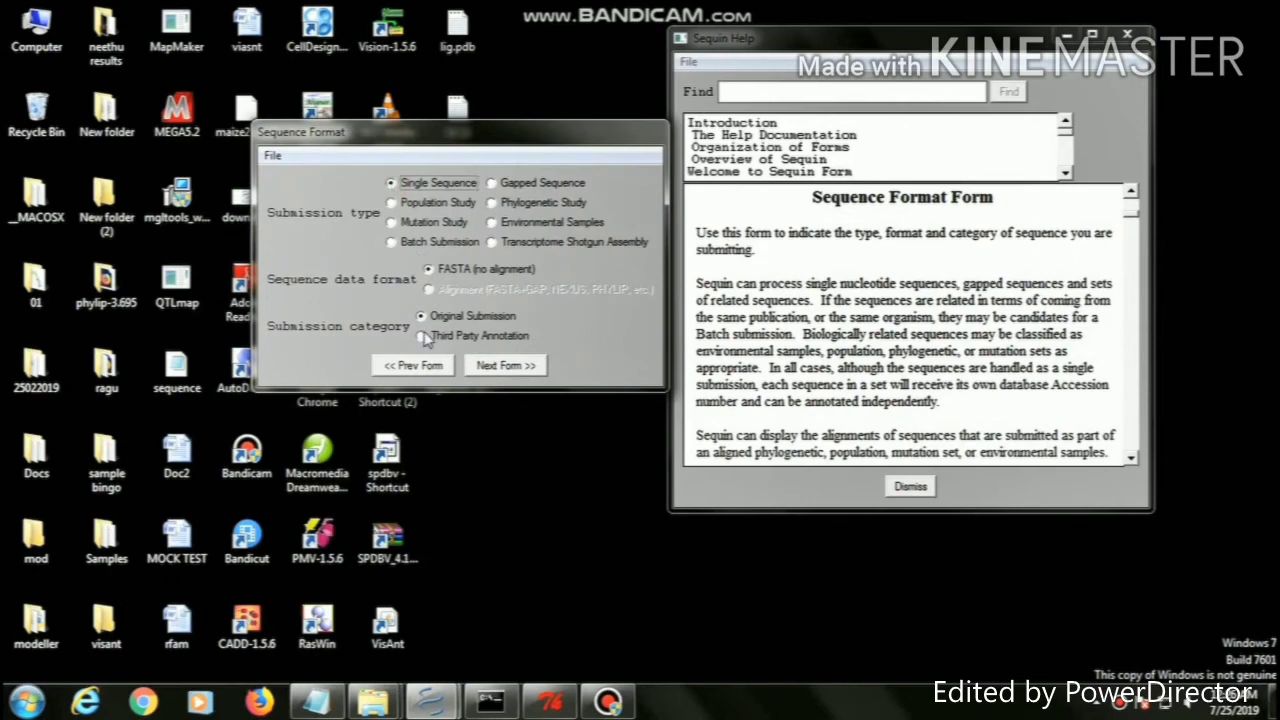
{"action": "left_click", "coordinate": [429, 269]}
Import SEQ1.txt from the Desktop as nucleotide FASTA, giving one 9181-base sequence NC_001802.1
{"action": "left_click", "coordinate": [492, 366]}
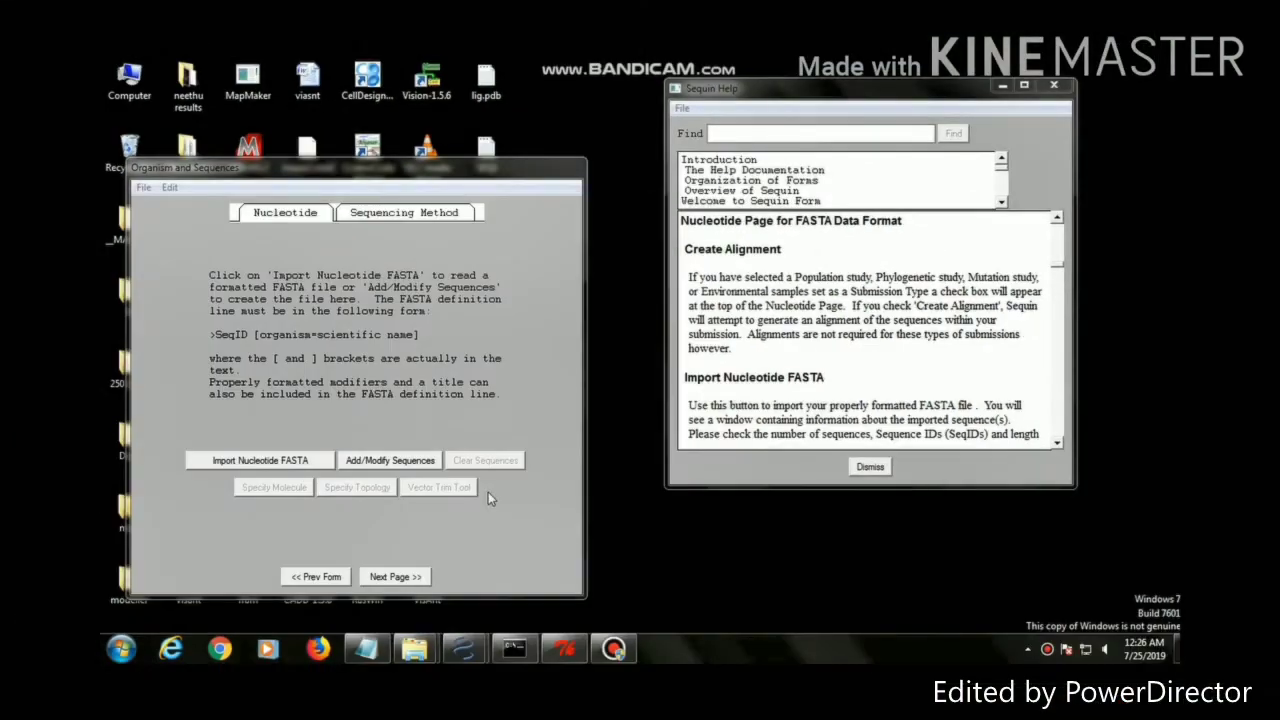
{"action": "left_click", "coordinate": [308, 458]}
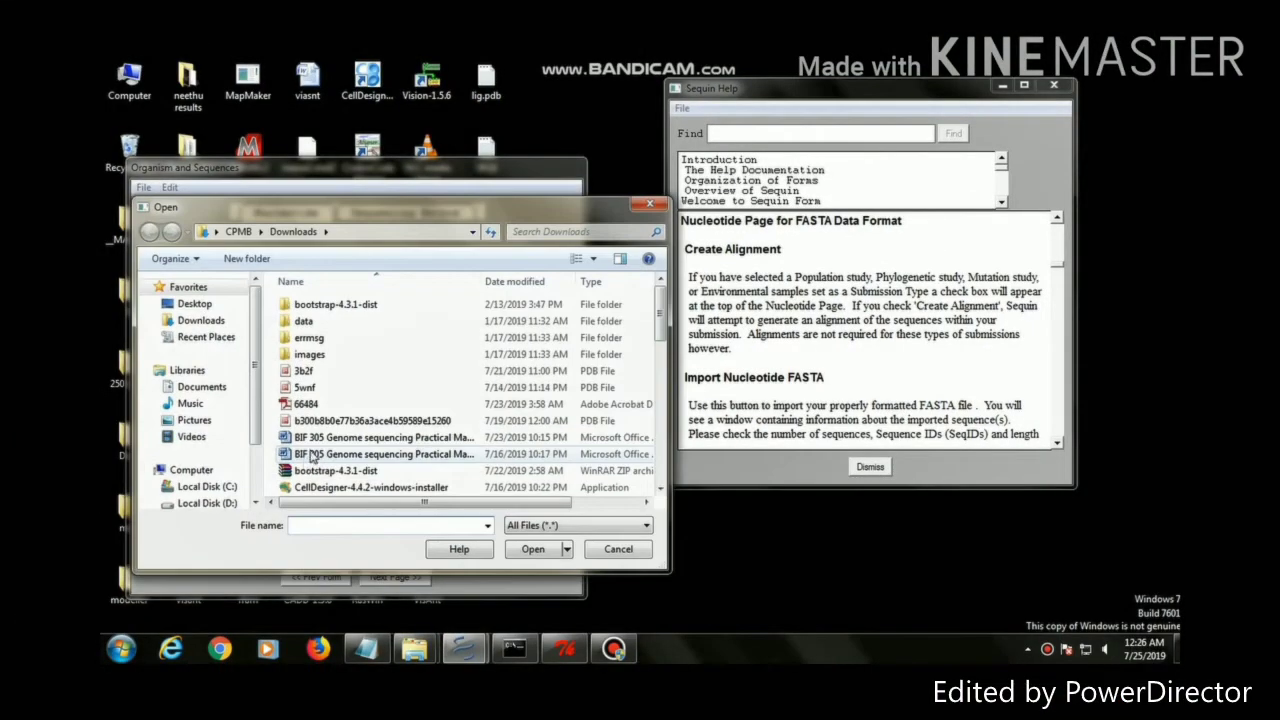
{"action": "left_click", "coordinate": [194, 303]}
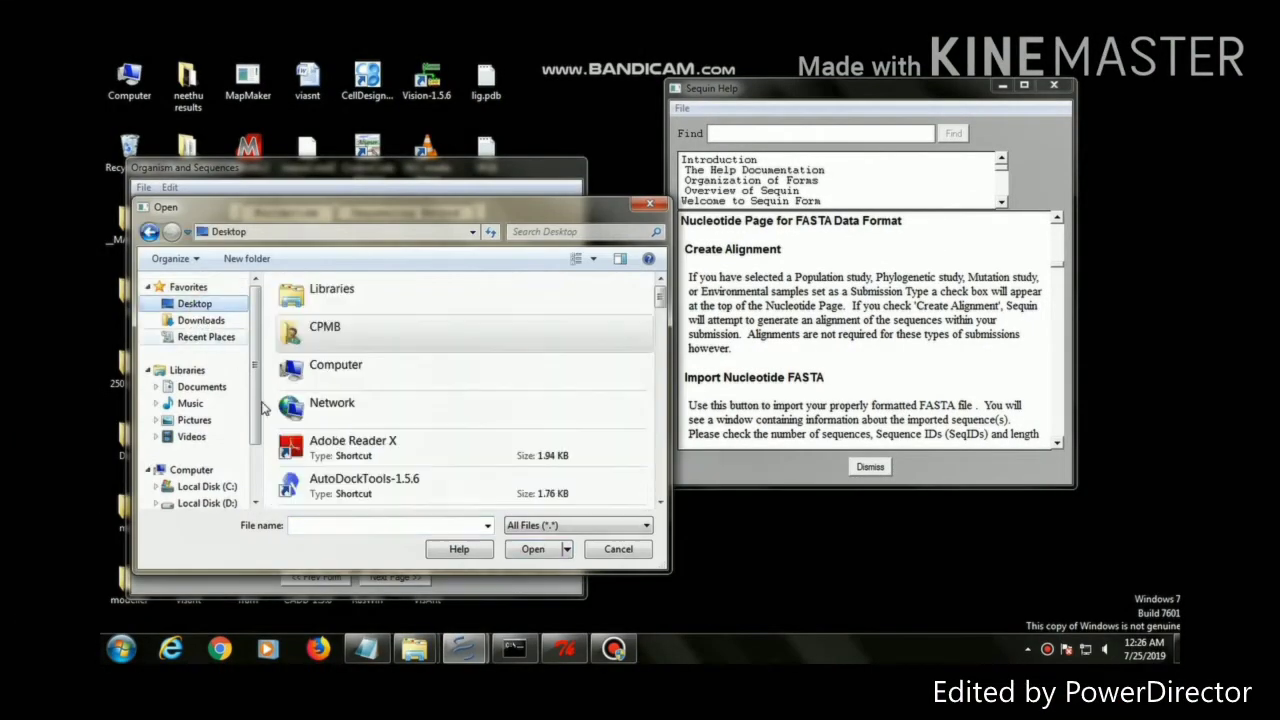
{"action": "left_click", "coordinate": [338, 521]}
{"action": "type", "text": "SE"}
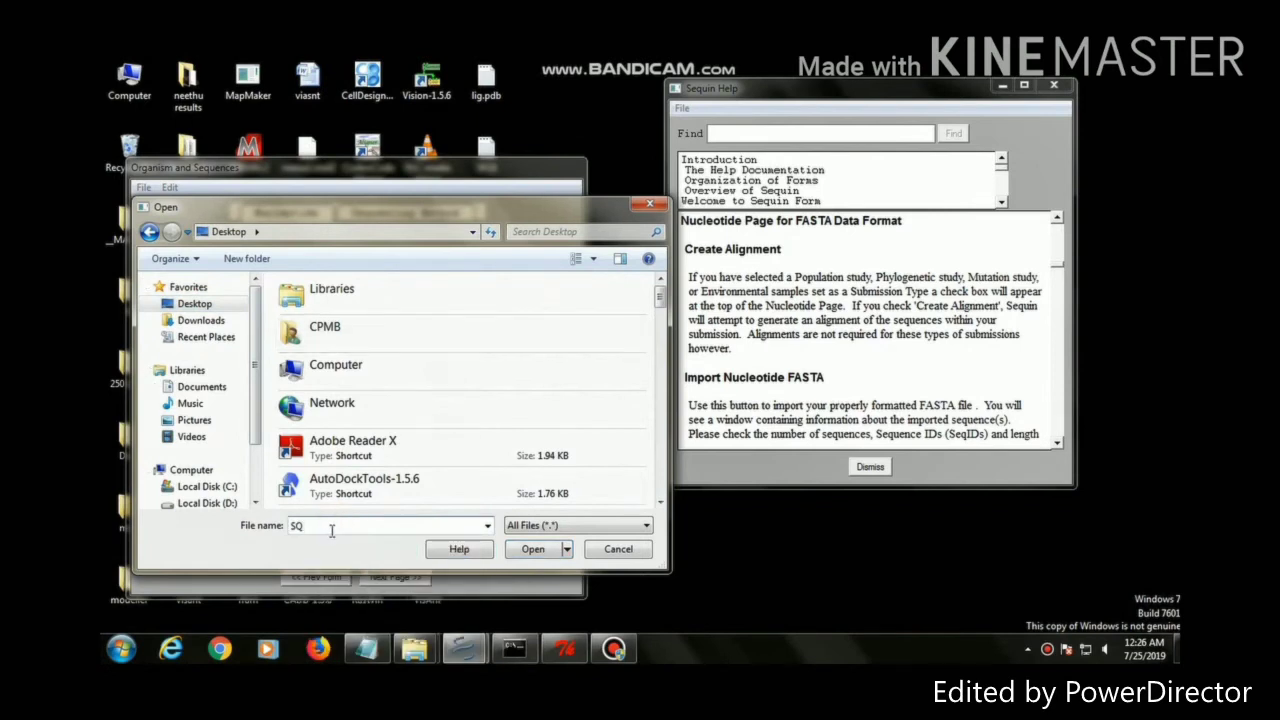
{"action": "type", "text": "Q"}
{"action": "key", "text": "BackSpace"}
{"action": "type", "text": "E"}
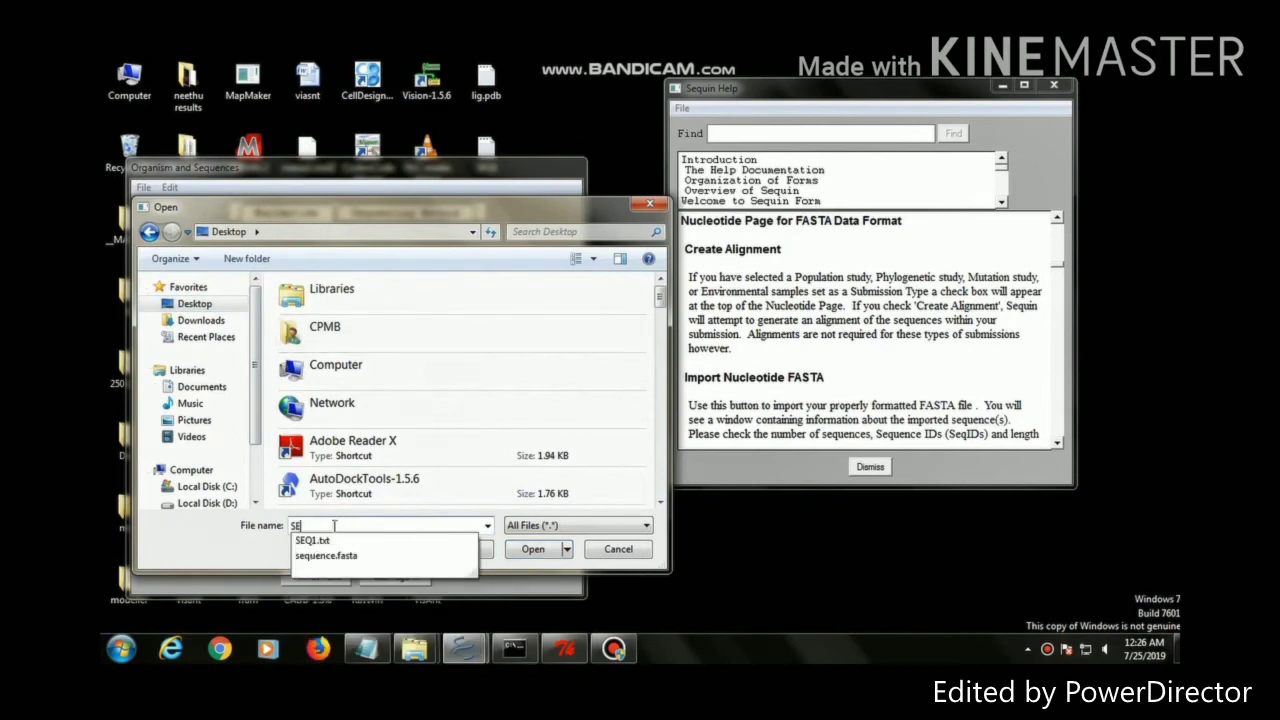
{"action": "left_click", "coordinate": [338, 540]}
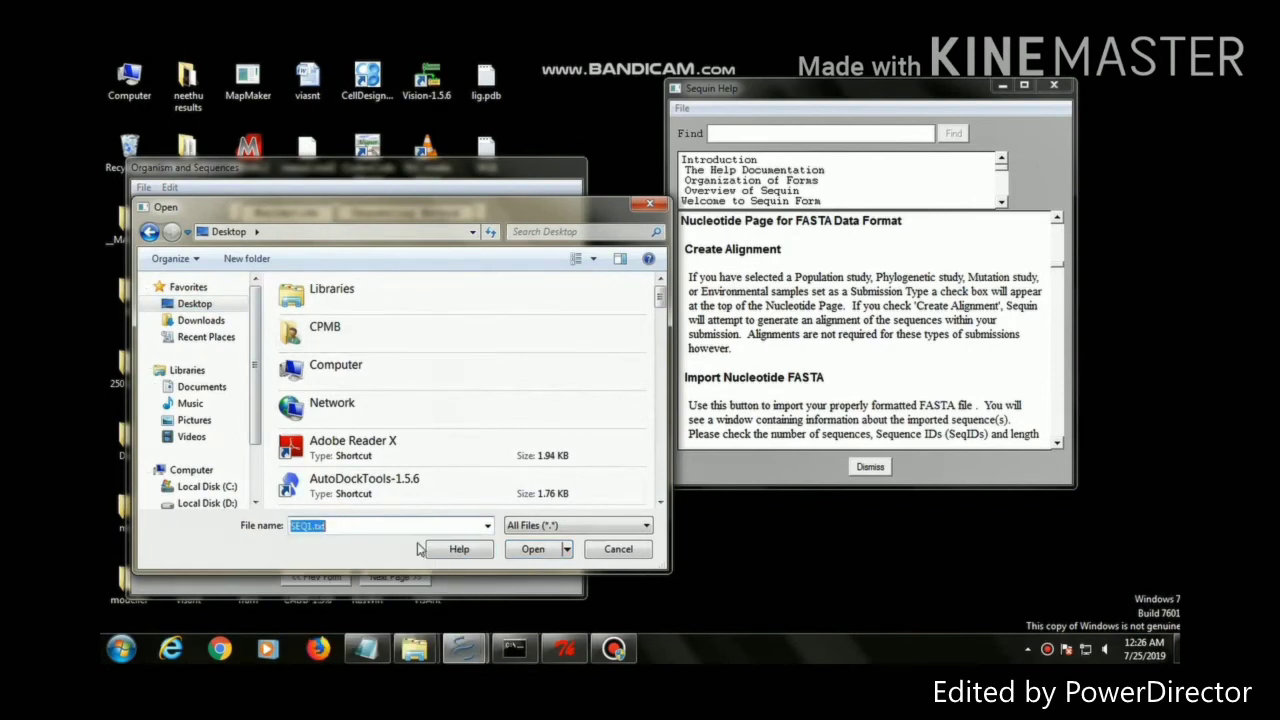
{"action": "left_click", "coordinate": [527, 550]}
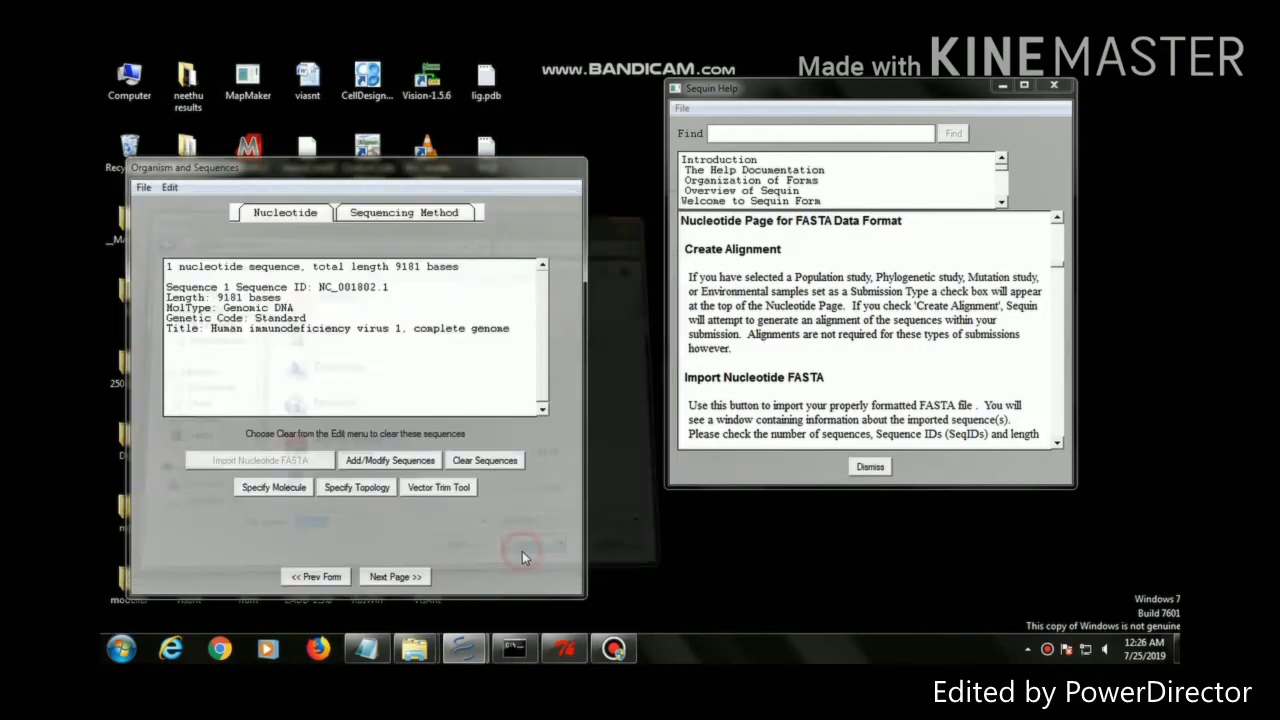
Record Illumina sequencing with assembled sequences from SOAP DENOVO version 2.0
{"action": "left_click", "coordinate": [397, 577]}
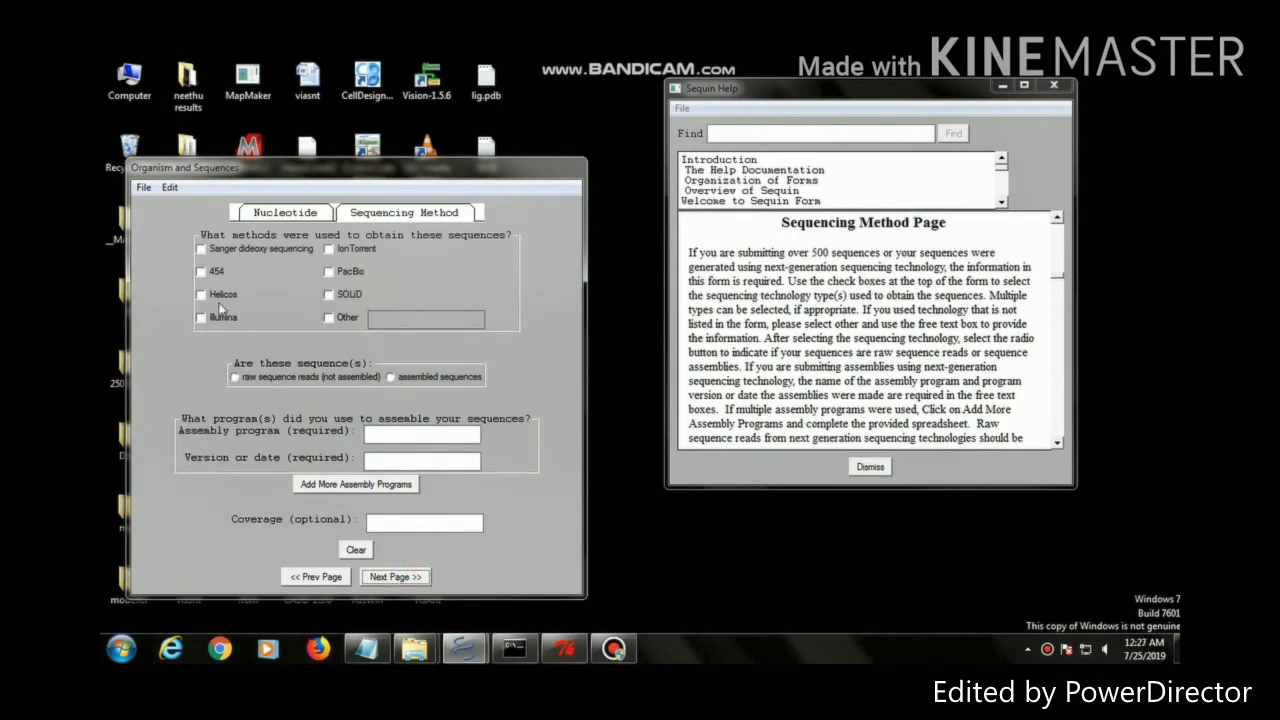
{"action": "left_click", "coordinate": [201, 318]}
{"action": "left_click", "coordinate": [402, 378]}
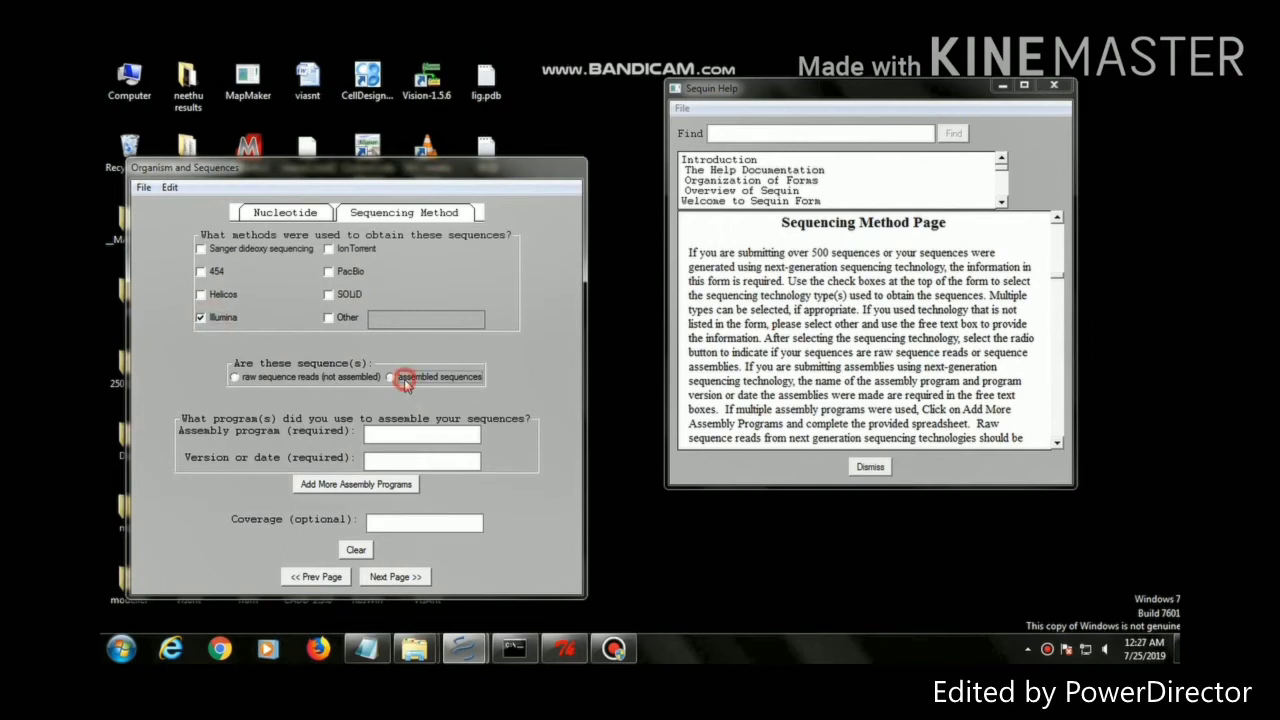
{"action": "left_click", "coordinate": [385, 431]}
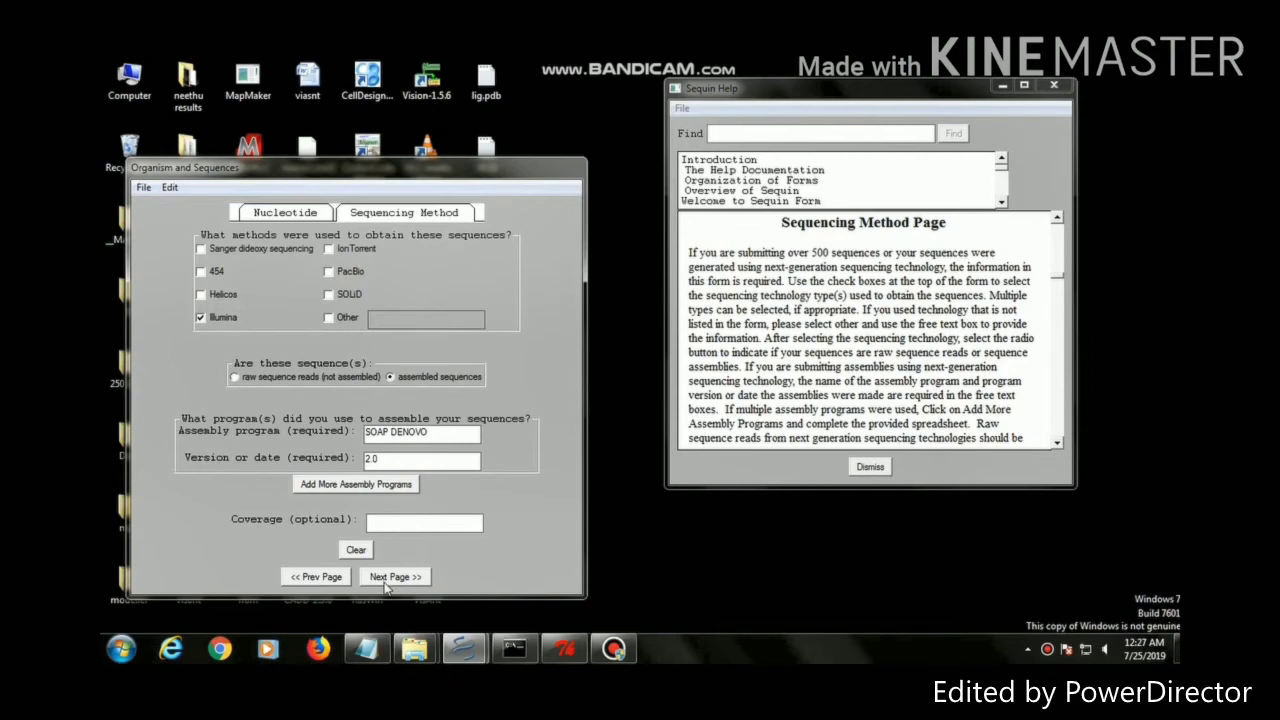
{"action": "left_click", "coordinate": [387, 586]}
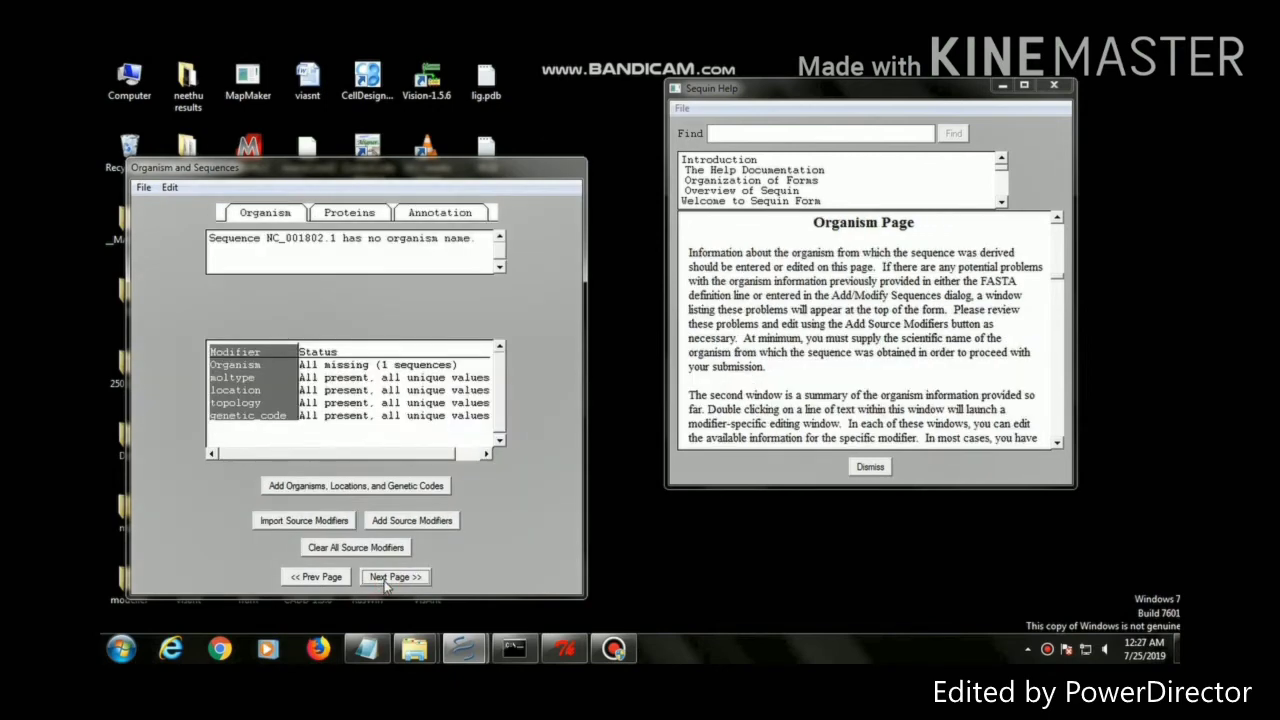
Assign Homo sapiens as the organism of NC_001802.1 and apply it to all sequences
{"action": "left_click", "coordinate": [301, 489]}
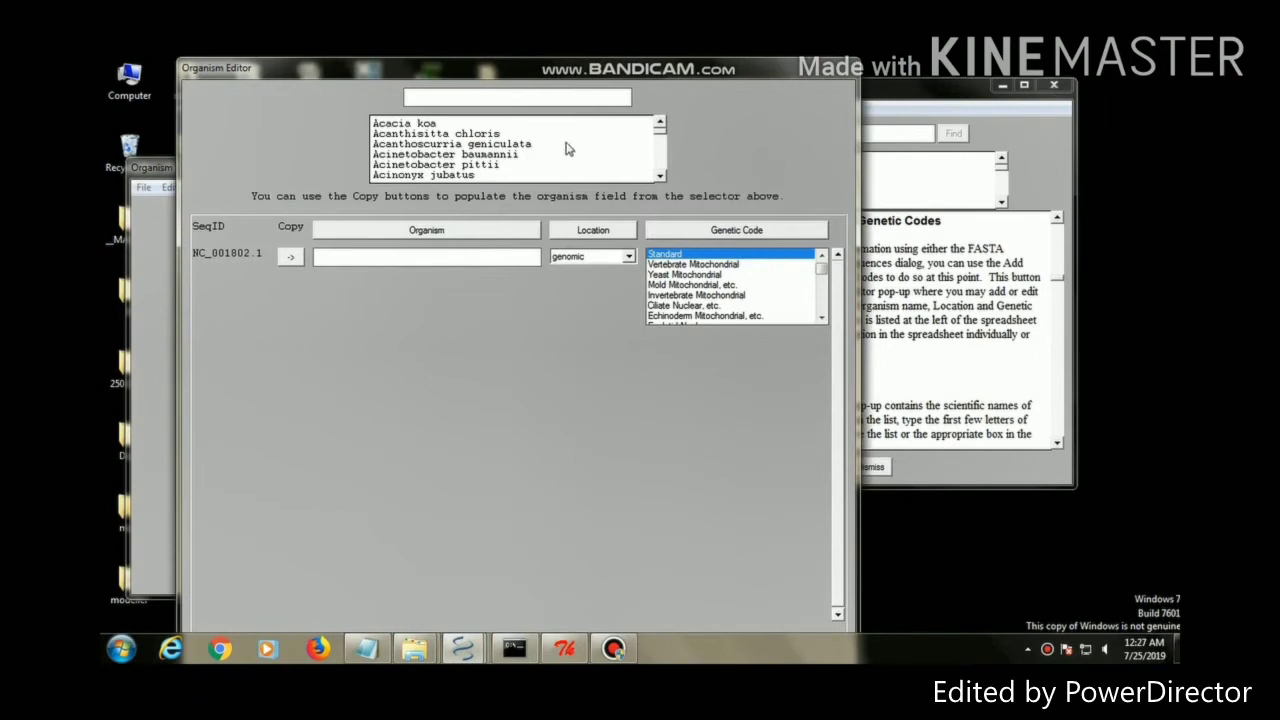
{"action": "left_click", "coordinate": [435, 233]}
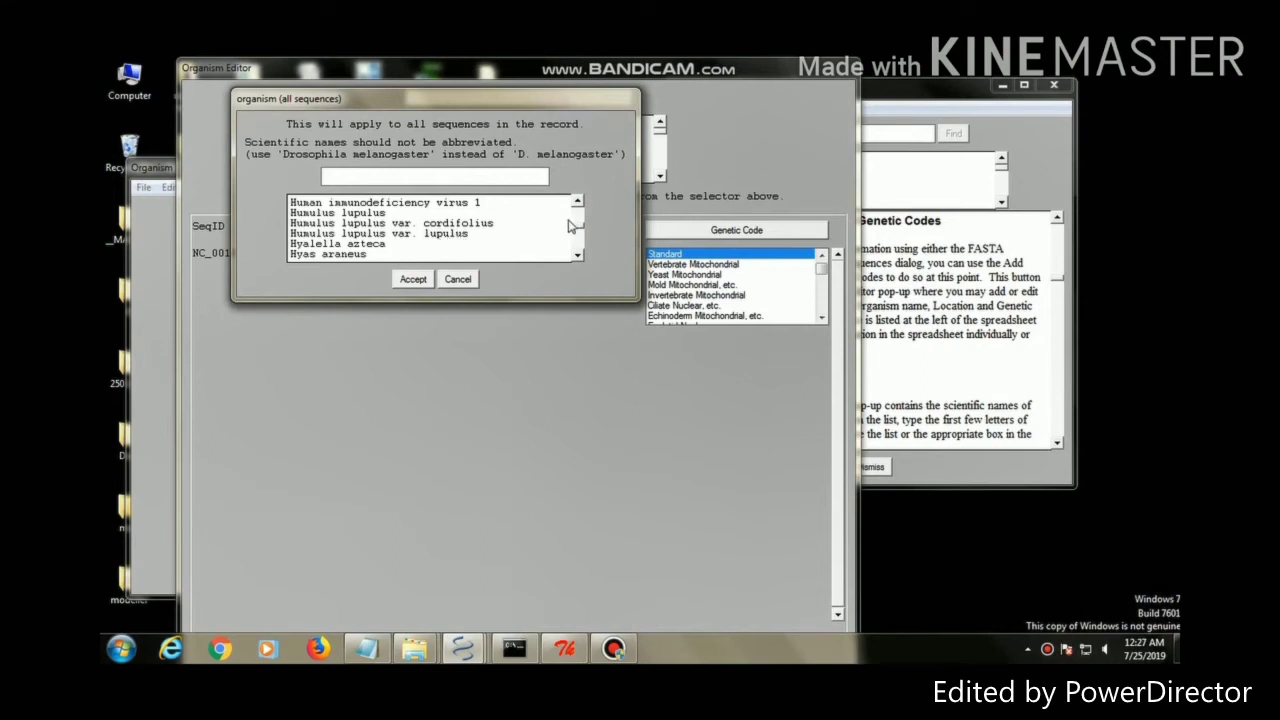
{"action": "left_click", "coordinate": [572, 222]}
{"action": "left_click", "coordinate": [577, 224]}
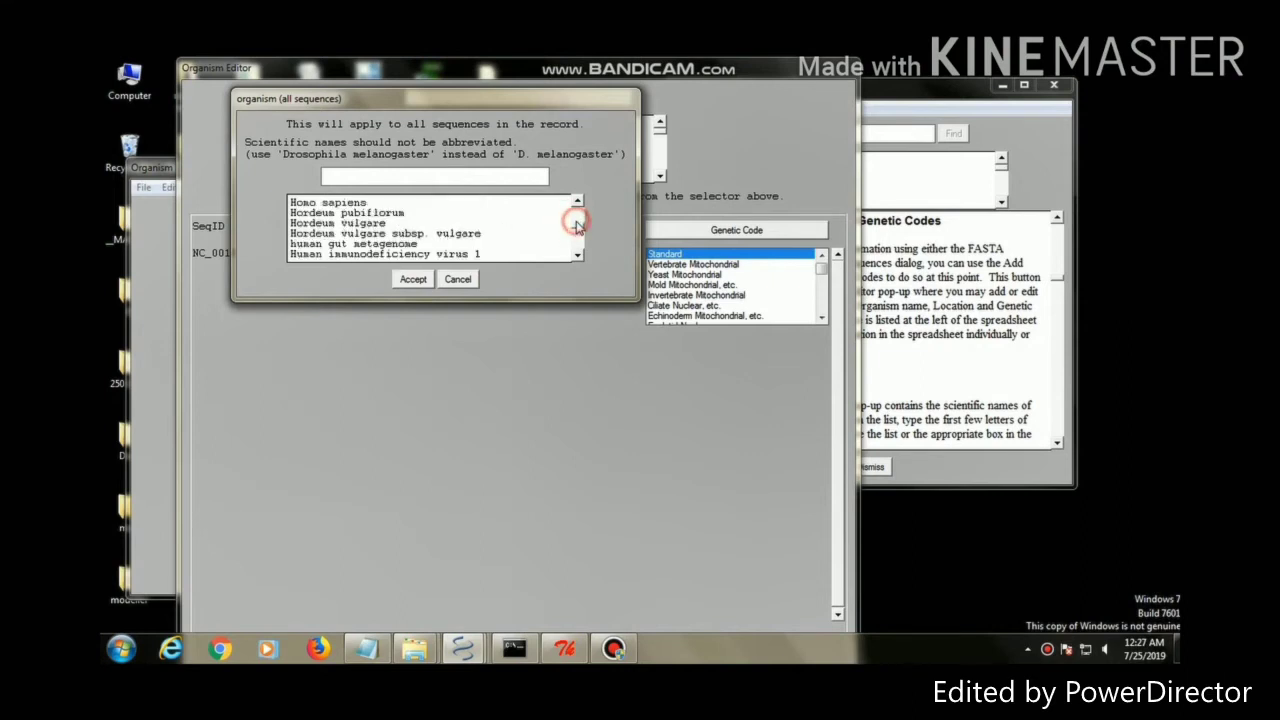
{"action": "left_click", "coordinate": [372, 203]}
{"action": "left_click", "coordinate": [414, 283]}
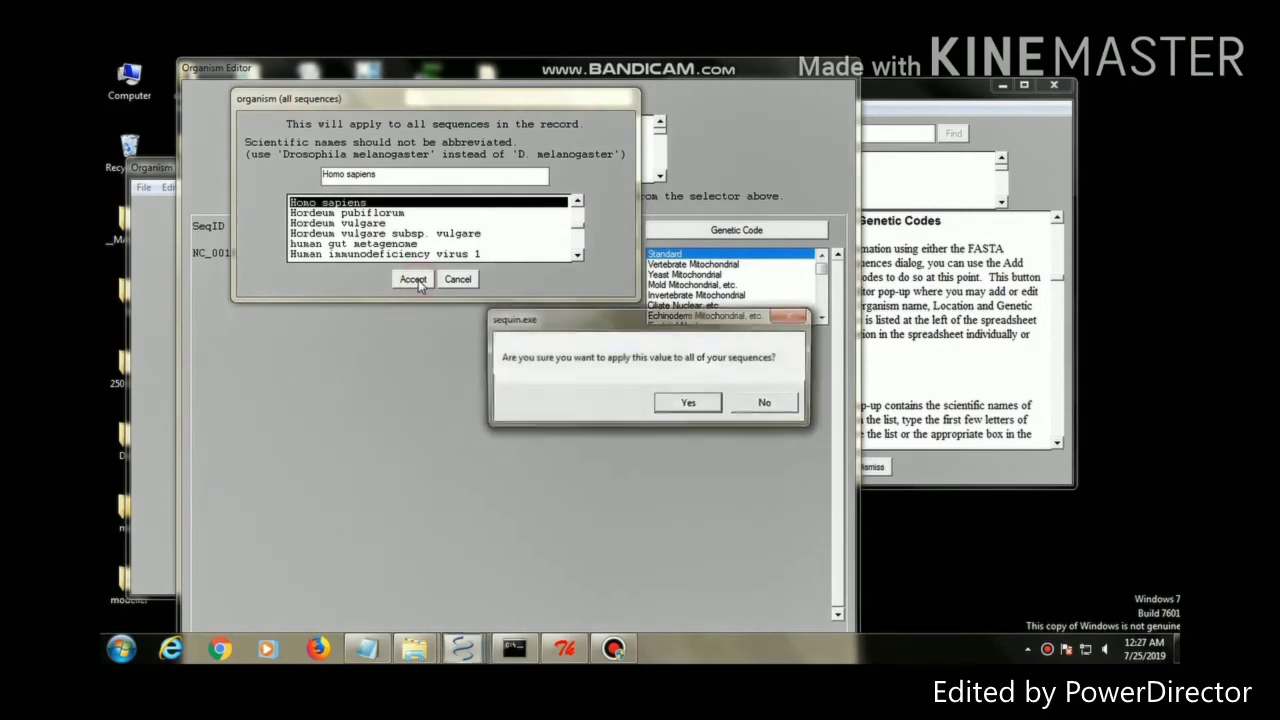
{"action": "left_click", "coordinate": [686, 404]}
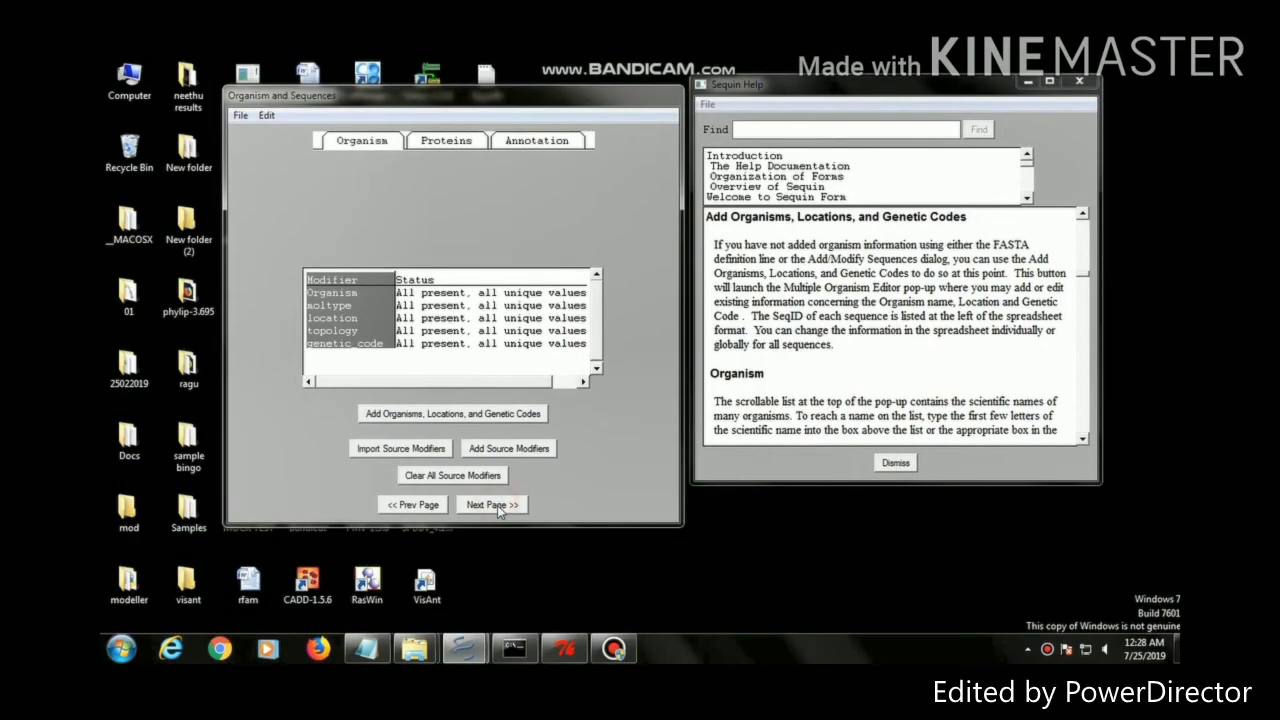
Skip the Proteins and Annotation pages, accept the missing-proteins warning, and maximize the NC_001802.1 record
{"action": "left_click", "coordinate": [497, 505]}
{"action": "left_click", "coordinate": [497, 505]}
{"action": "left_click", "coordinate": [493, 505]}
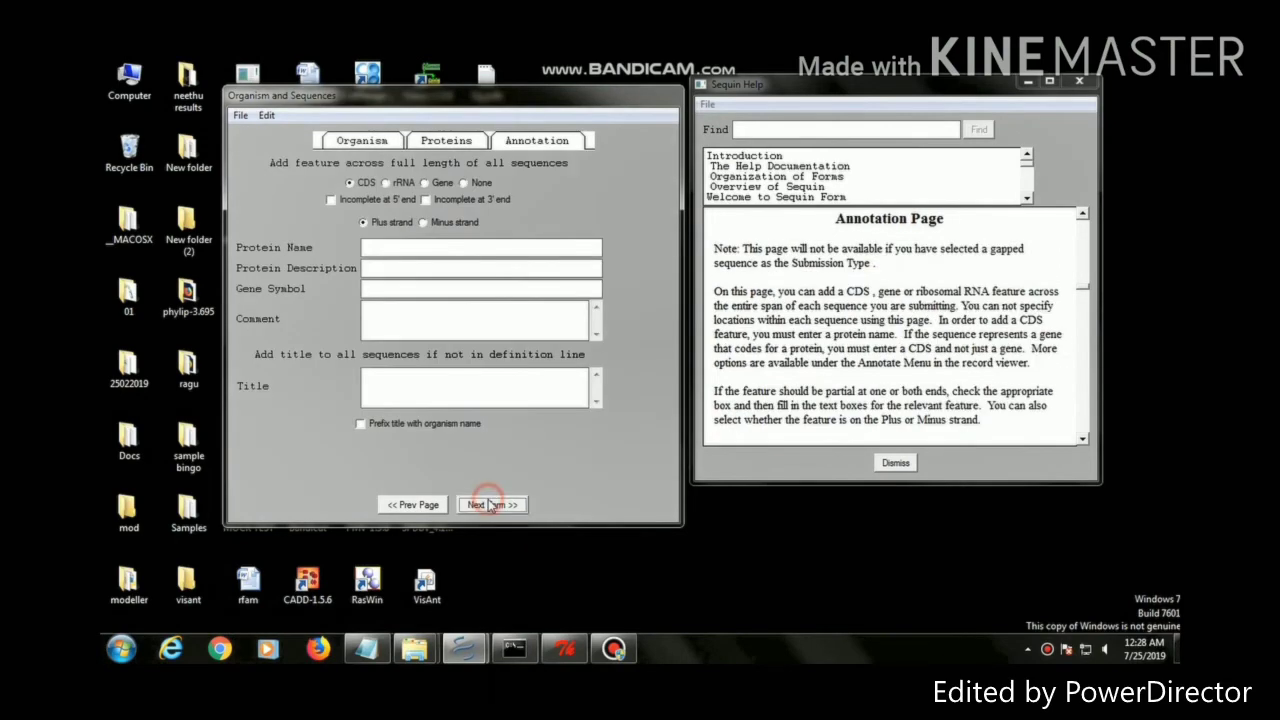
{"action": "left_click", "coordinate": [726, 403]}
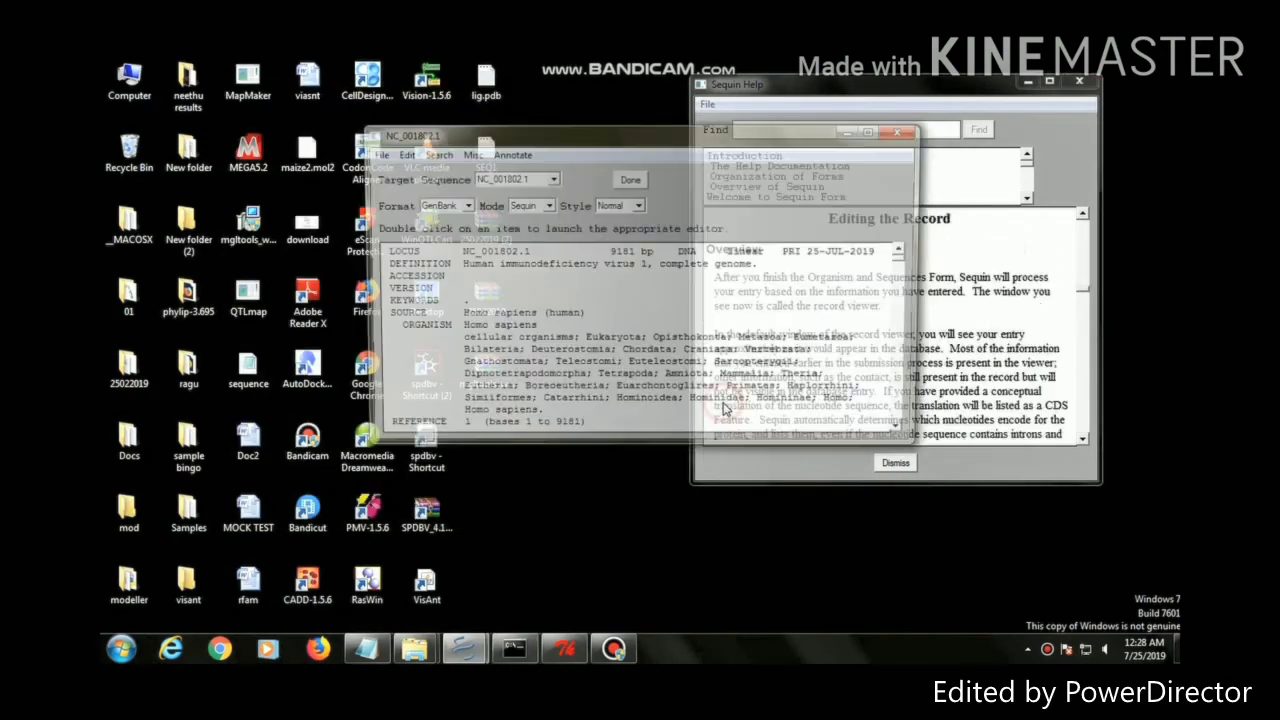
{"action": "left_click", "coordinate": [874, 131]}
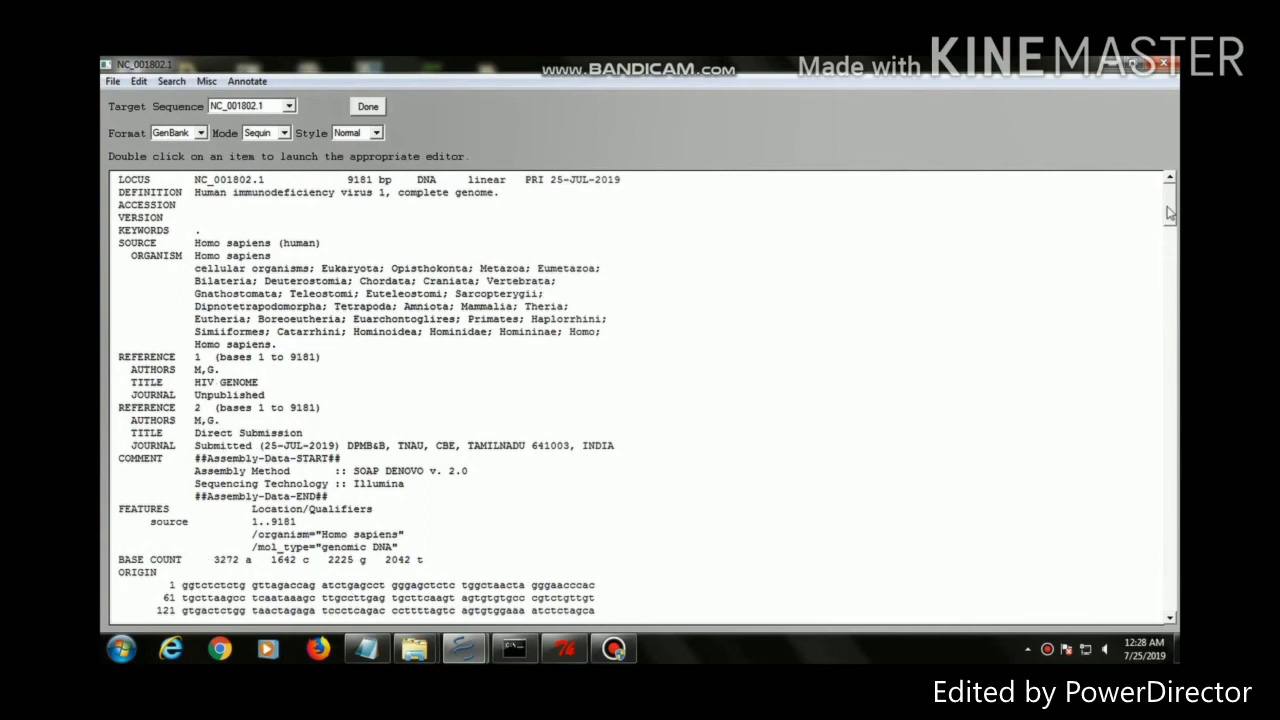
Export the record as the GenBank file NC_001802 on the Desktop
{"action": "left_click_drag", "start_coordinate": [1171, 213], "coordinate": [1175, 437]}
{"action": "left_click_drag", "start_coordinate": [1170, 474], "coordinate": [1166, 612]}
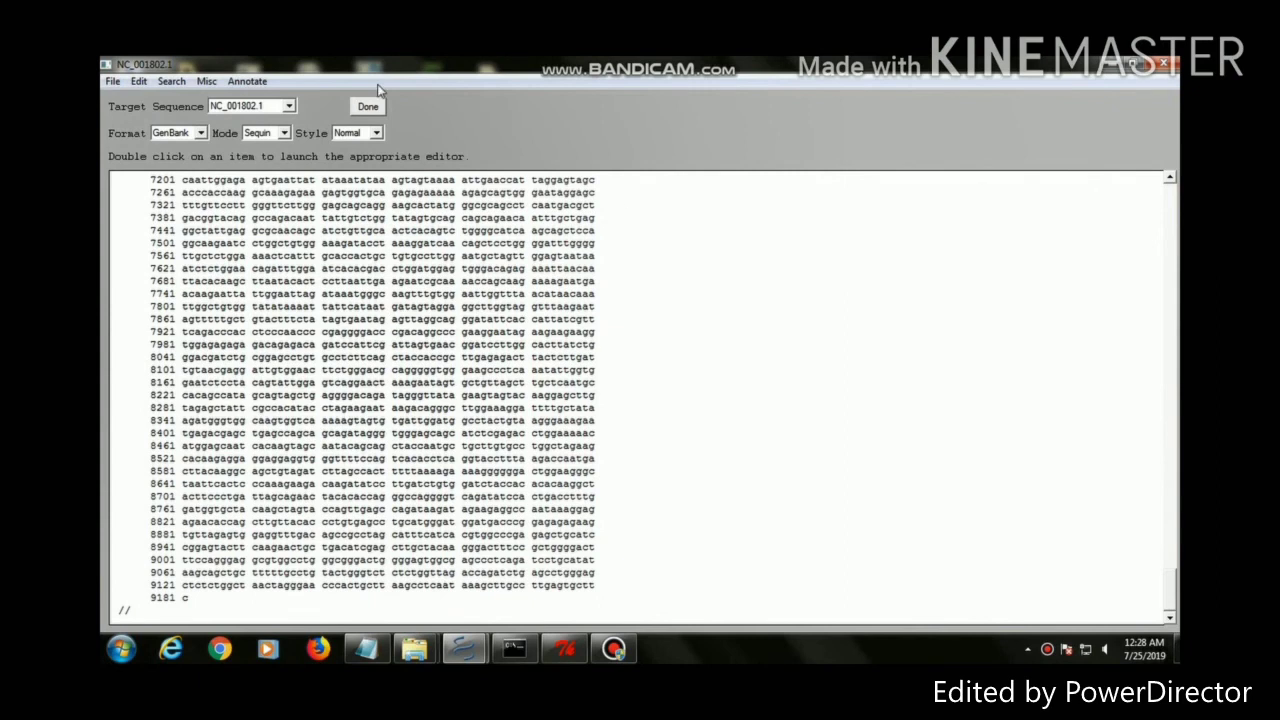
{"action": "left_click", "coordinate": [112, 82]}
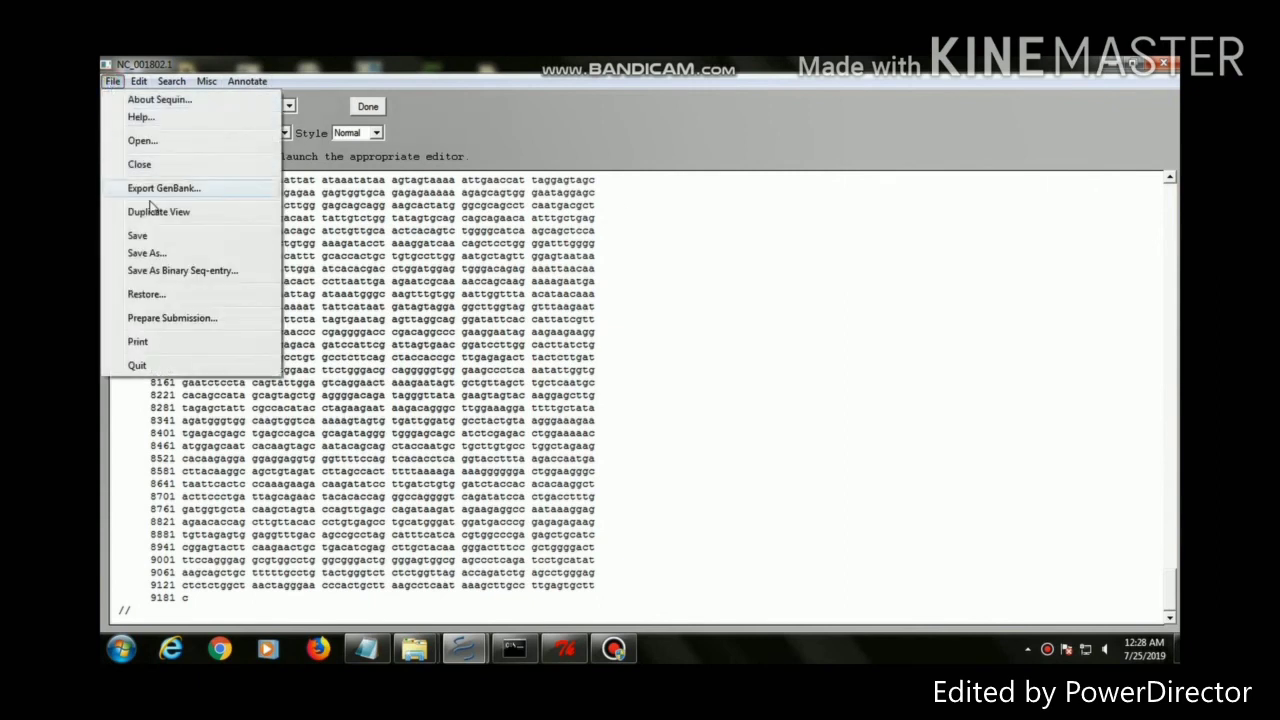
{"action": "left_click", "coordinate": [172, 238]}
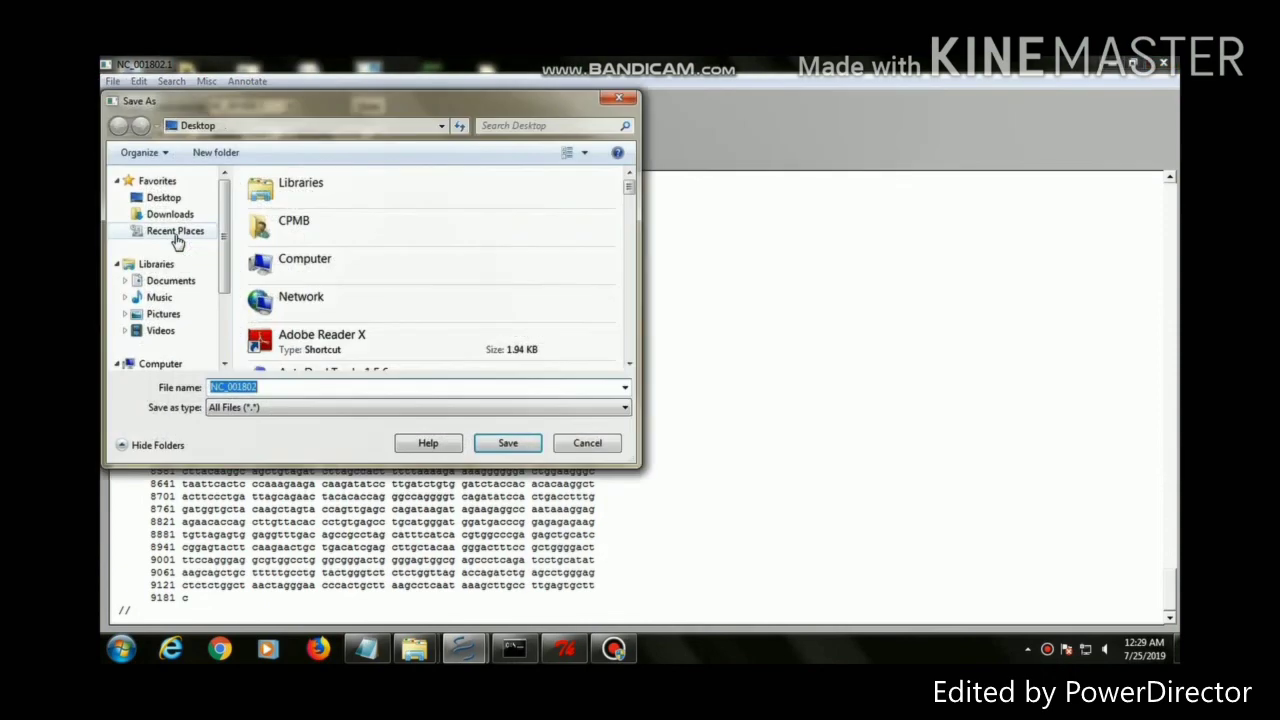
{"action": "left_click", "coordinate": [508, 443]}
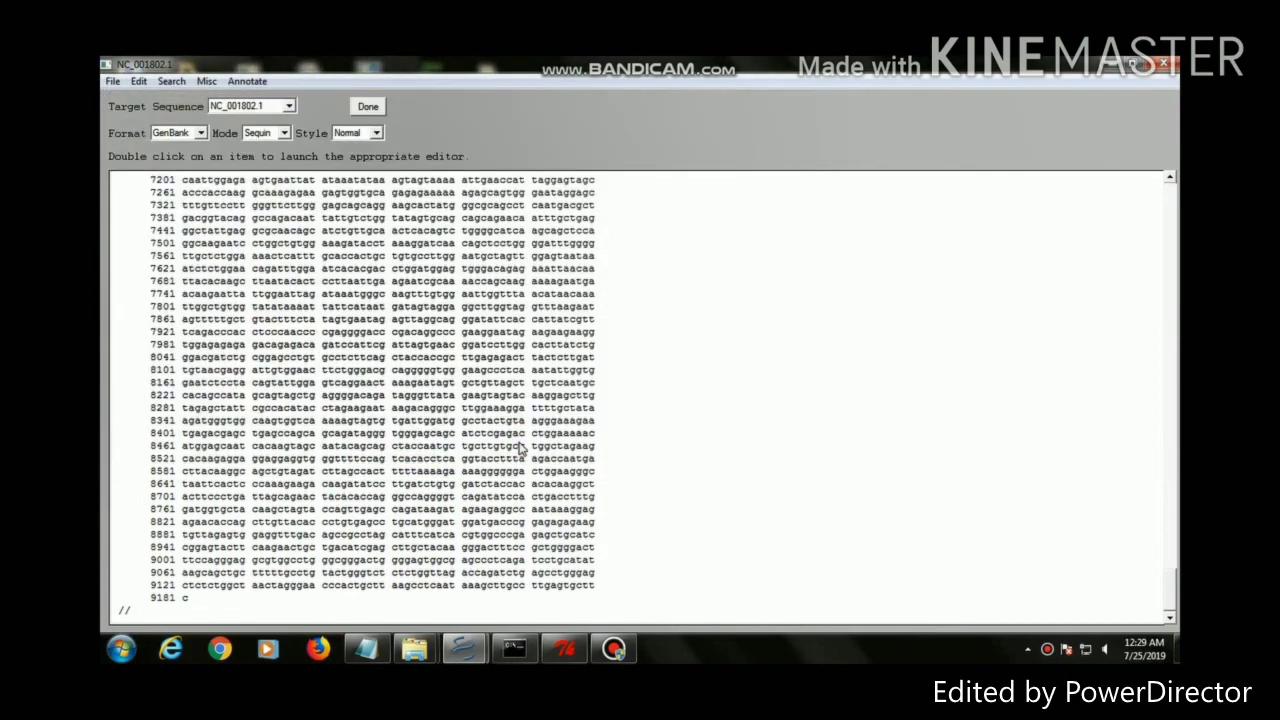